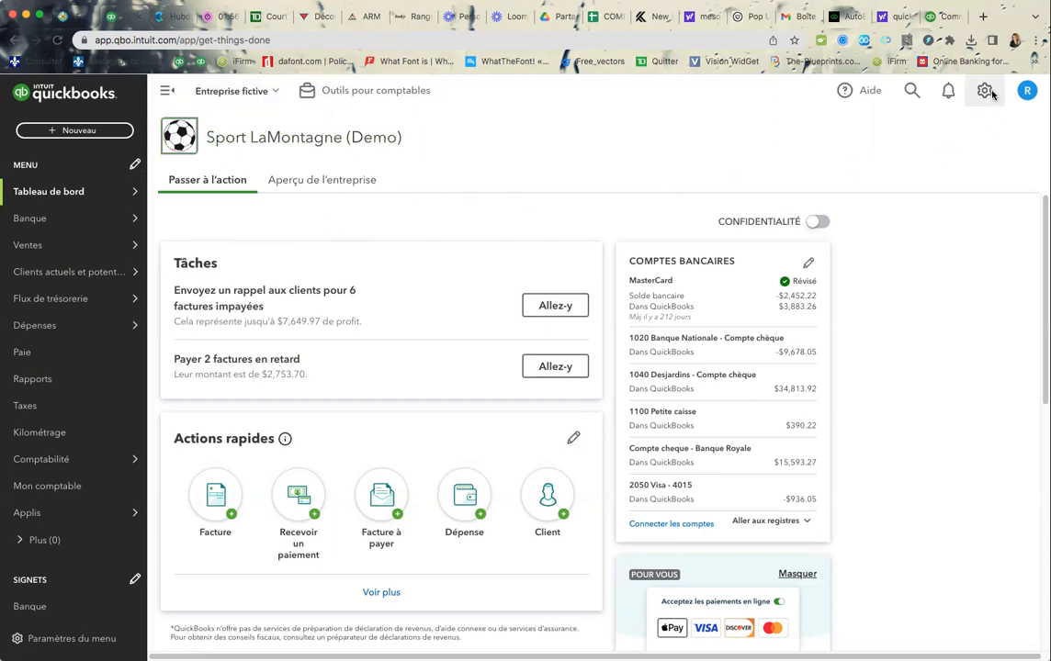
# Open the sales tax management page and look through the tax rates listed under Revenu Québec.
pyautogui.moveTo(48, 238)
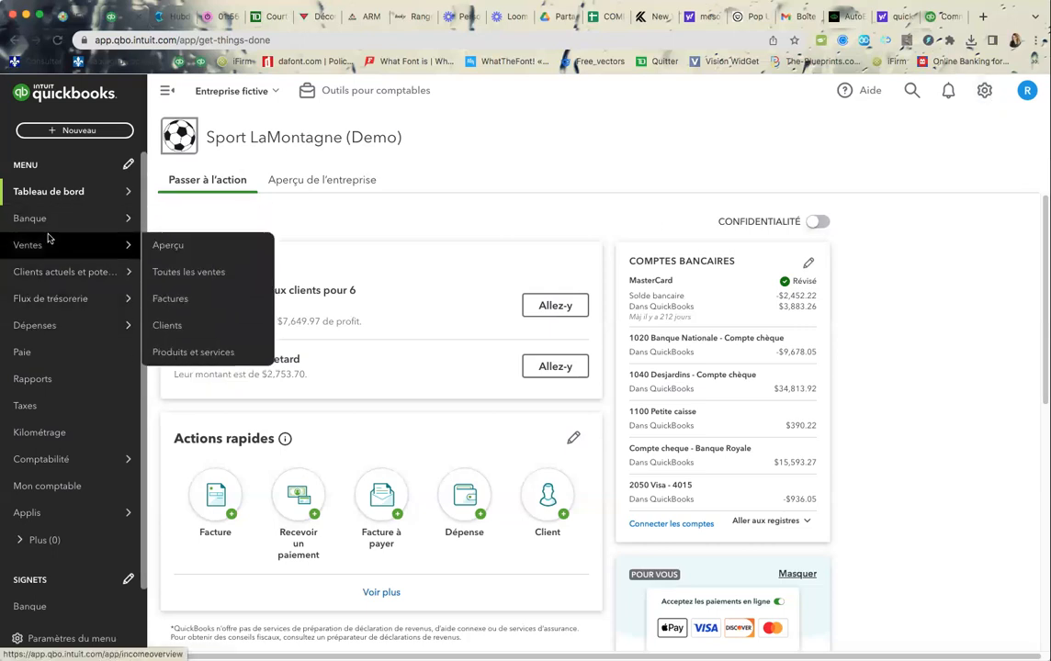
pyautogui.click(44, 409)
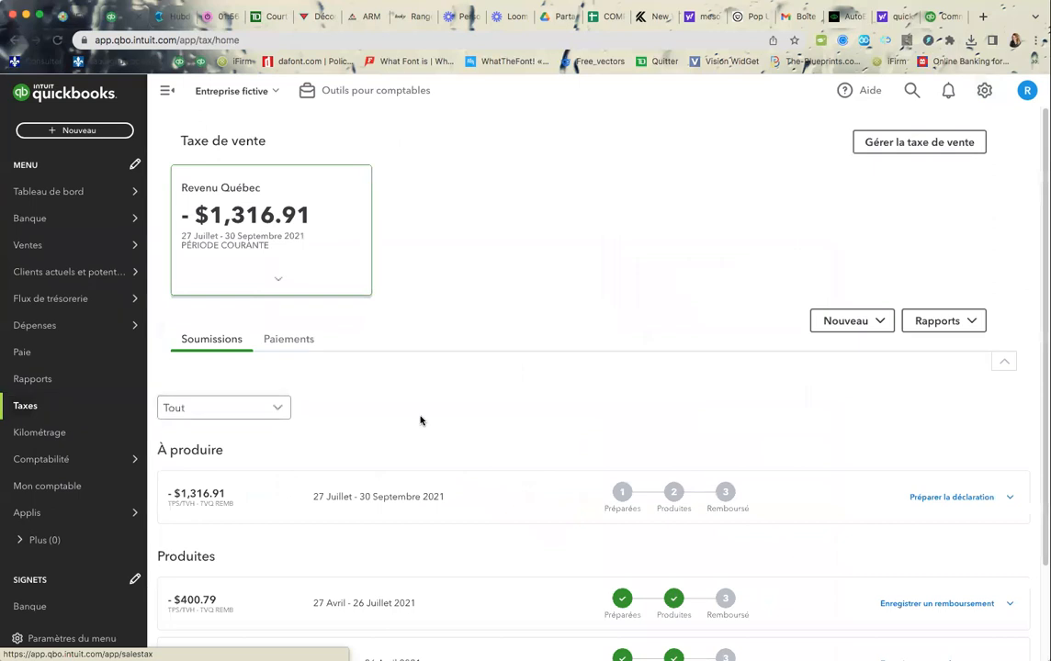
pyautogui.click(972, 144)
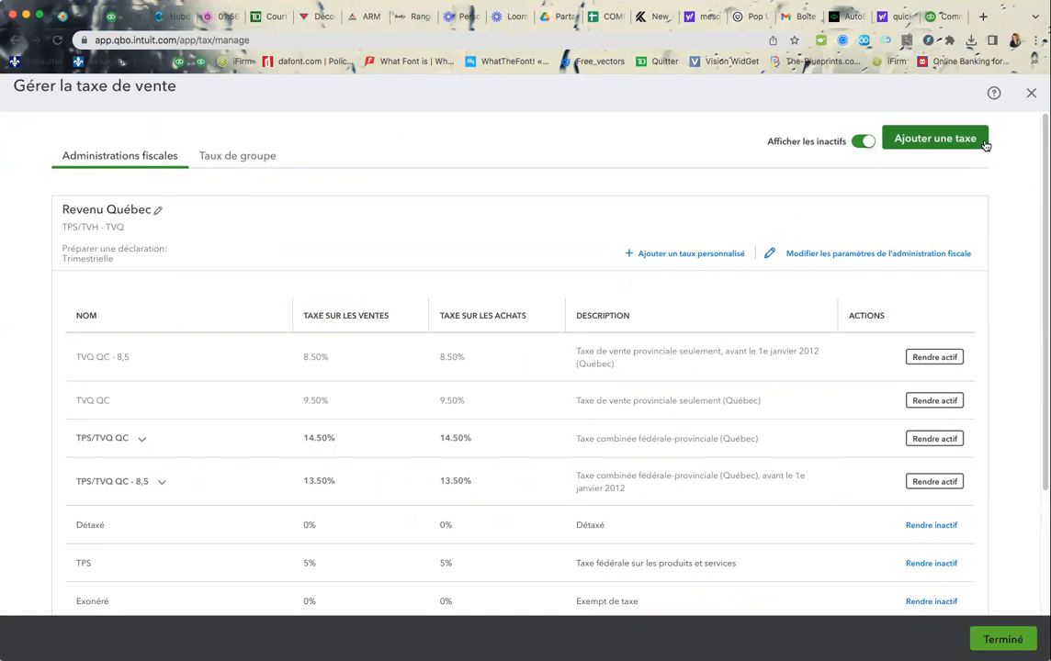
pyautogui.scroll(-3, 550, 354)
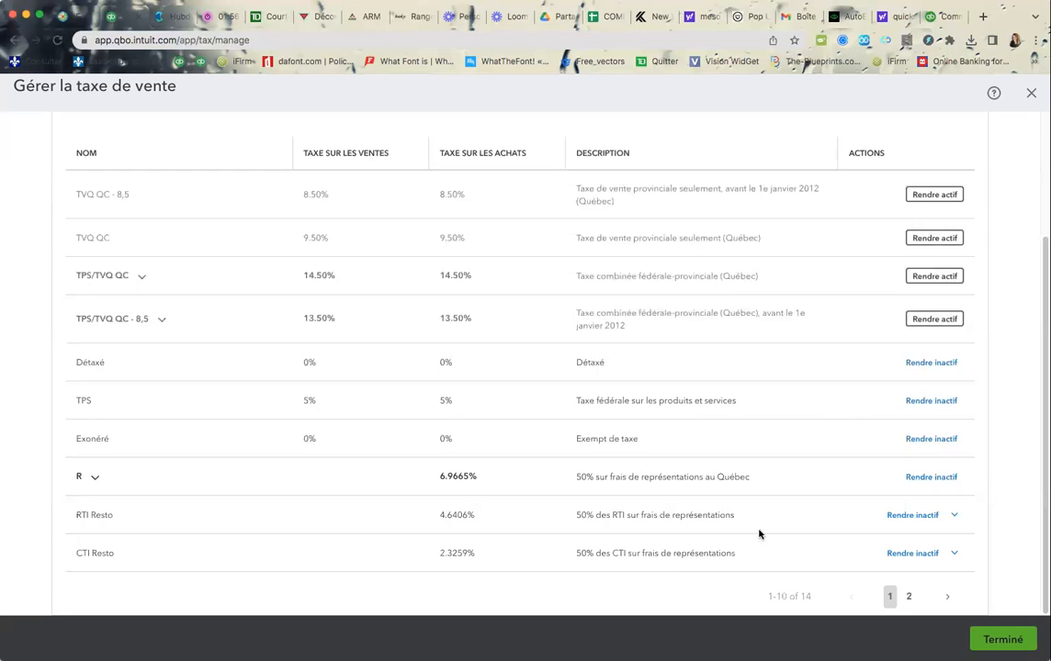
pyautogui.scroll(3, 759, 533)
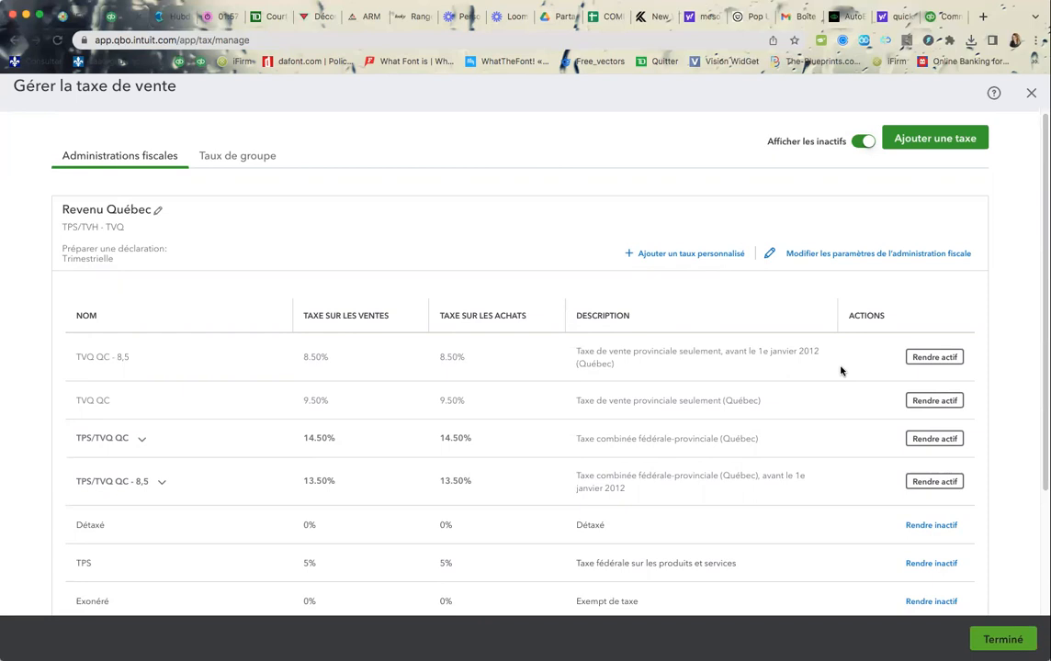
# Start a custom tax rate under Revenu Québec and name it "TPS 2,5 Passif".
pyautogui.click(664, 255)
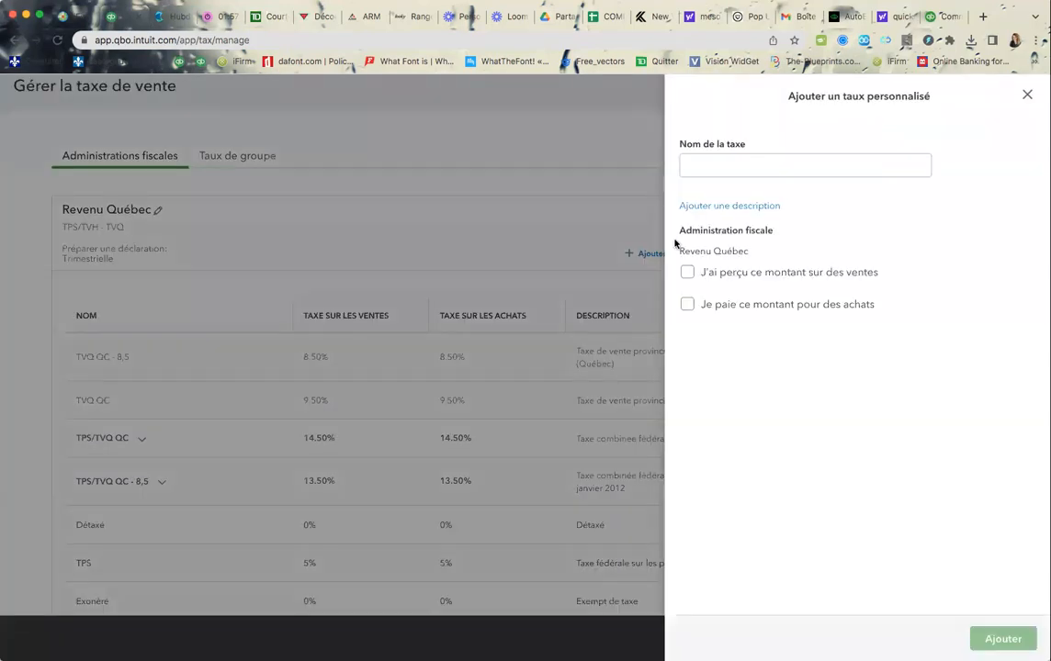
pyautogui.click(742, 160)
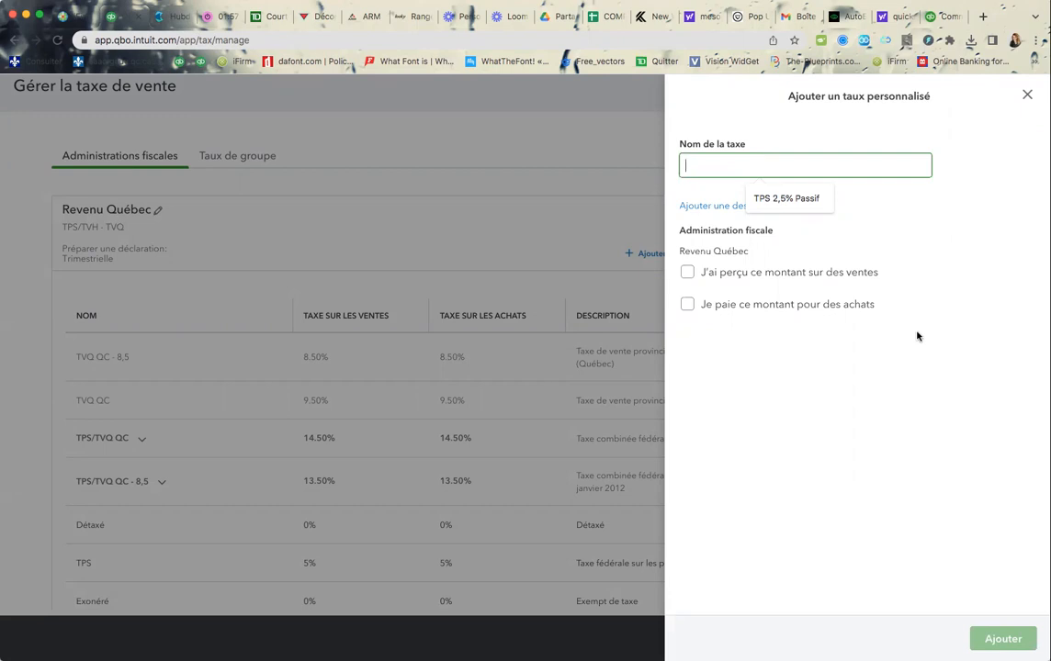
pyautogui.write('TPS 2,2')
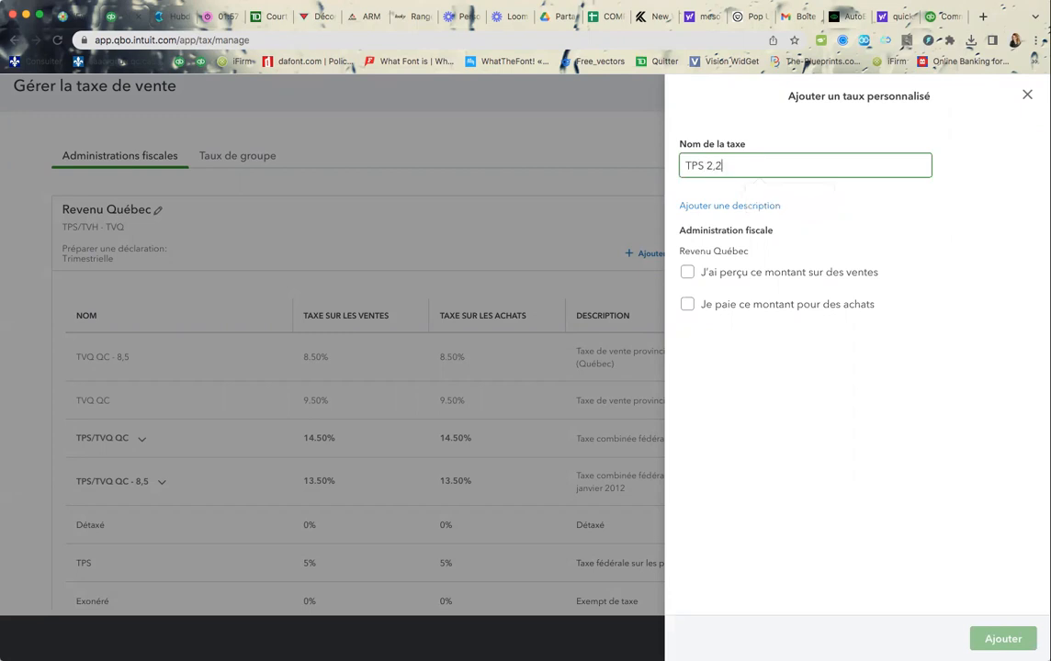
pyautogui.press('BackSpace')
pyautogui.write('5')
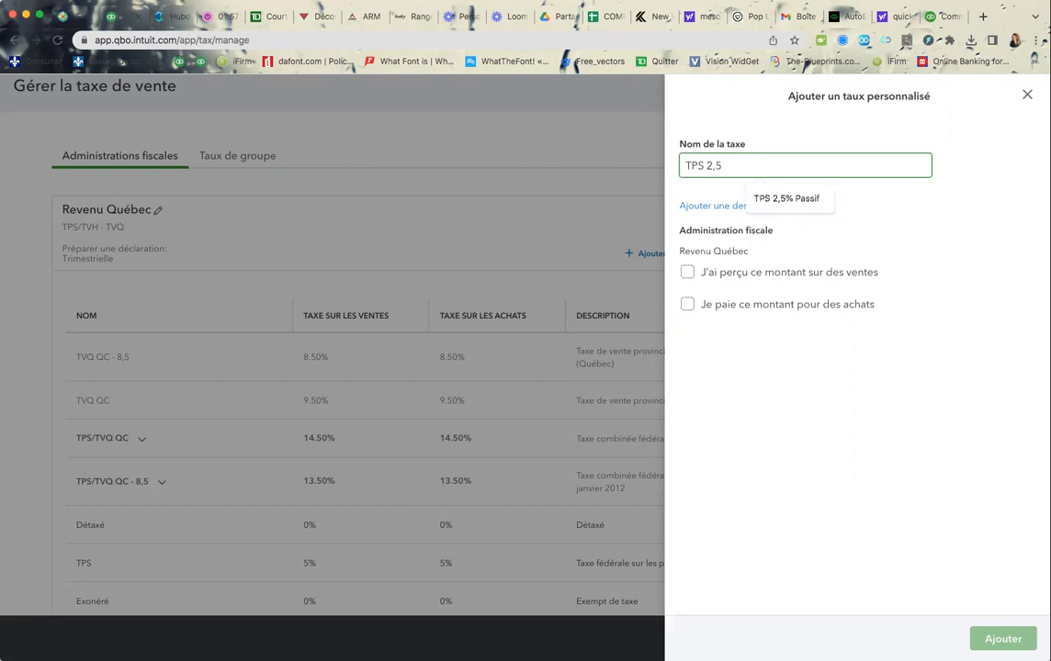
pyautogui.write(' Passif')
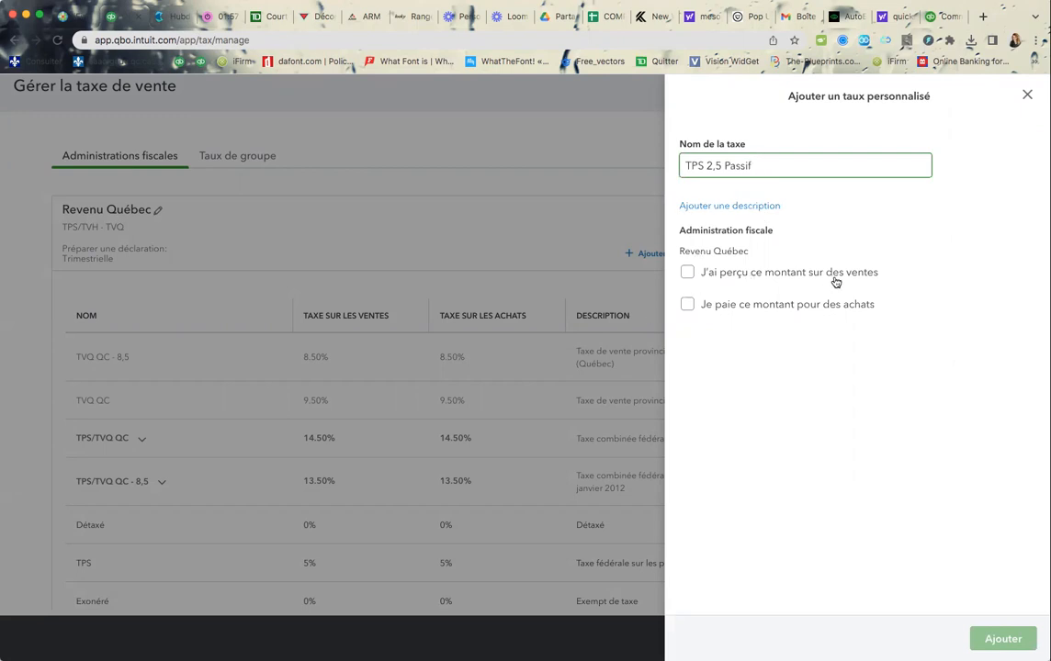
# Mark the rate as paid on purchases, enter 2,5 as its percentage, assign the Crédit de taxe sur les intrants (CTI) return line and add it.
pyautogui.click(696, 310)
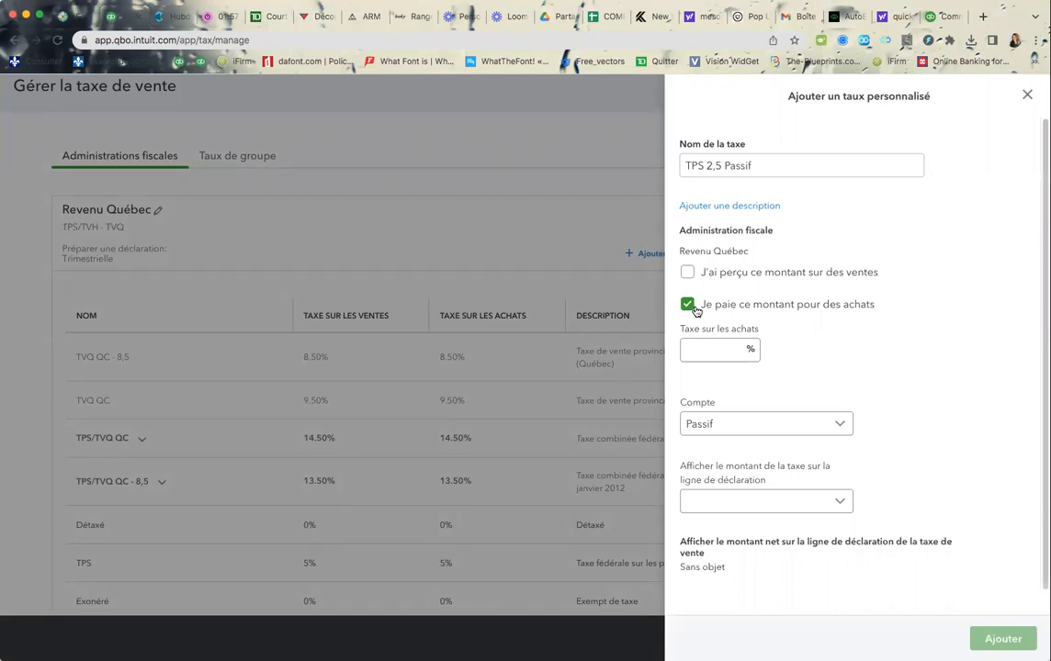
pyautogui.click(704, 350)
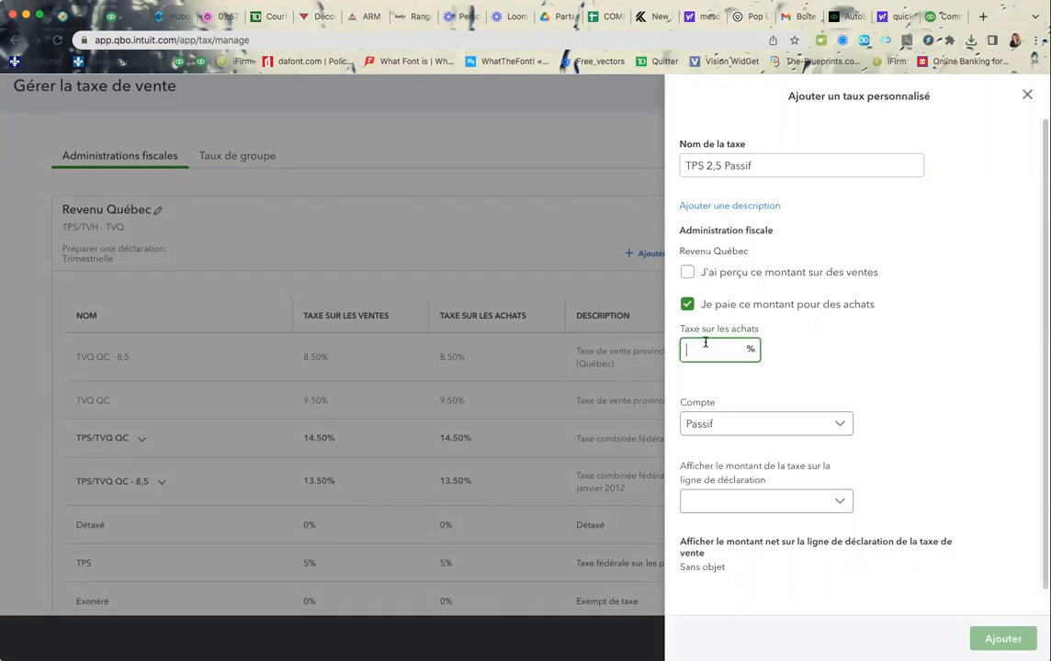
pyautogui.write('2,5')
pyautogui.click(841, 504)
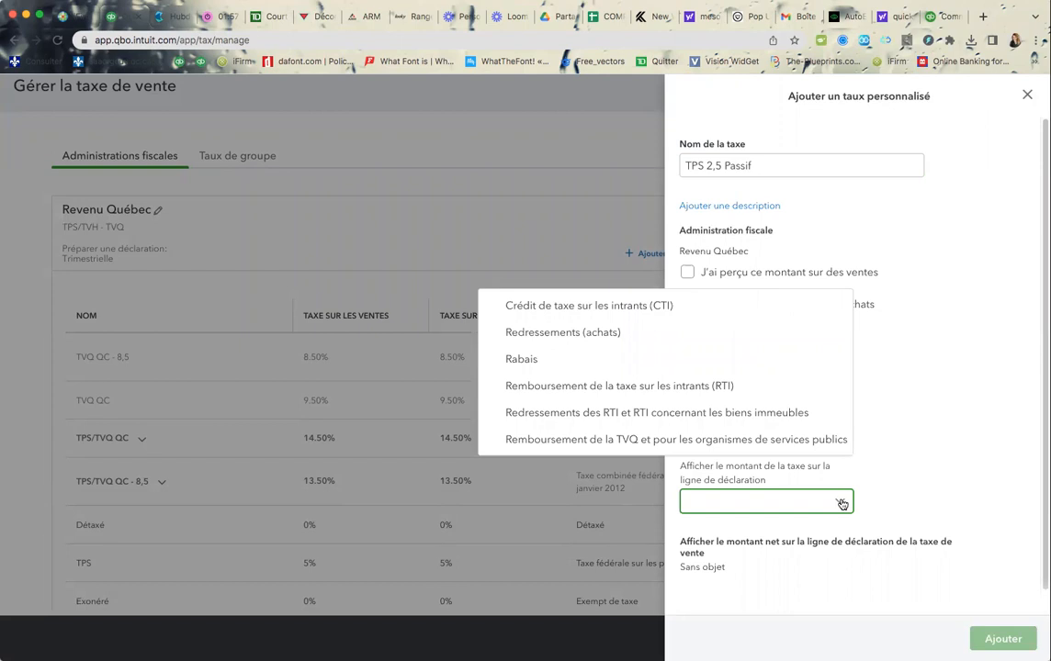
pyautogui.click(675, 306)
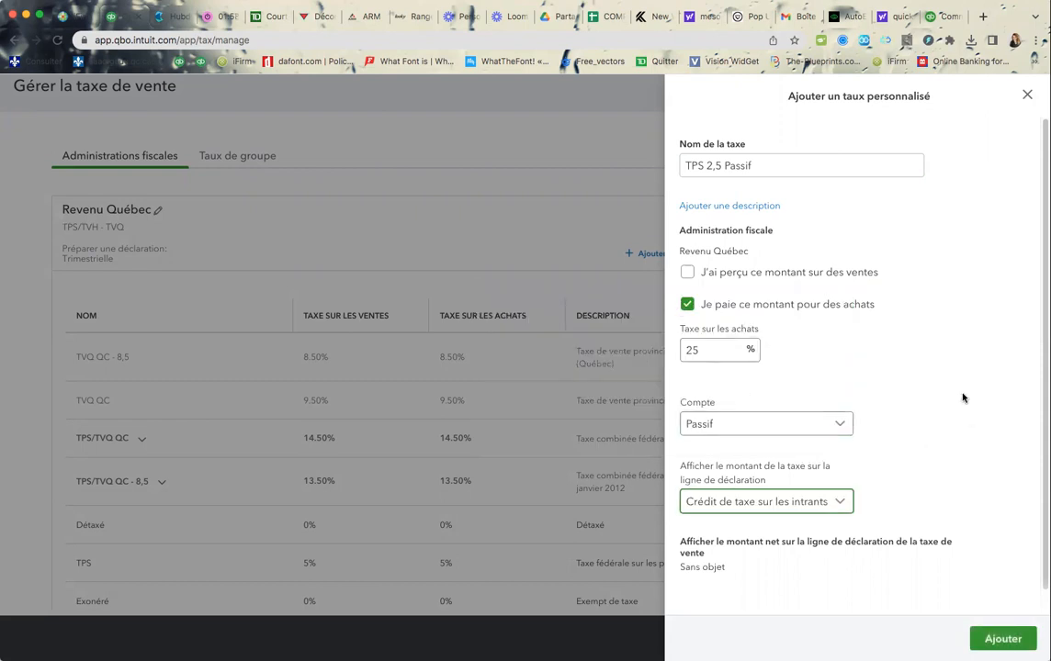
pyautogui.click(1003, 638)
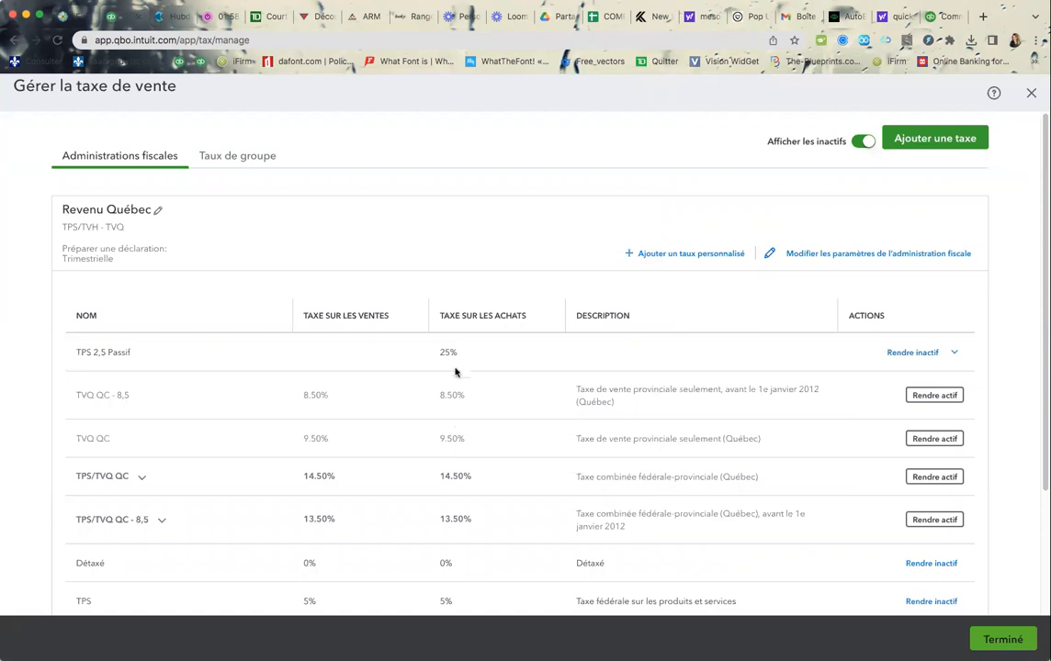
# Try to insert the missing decimal point in the purchase percentage of the TPS 2,5 Passif rate.
pyautogui.click(953, 352)
pyautogui.click(919, 380)
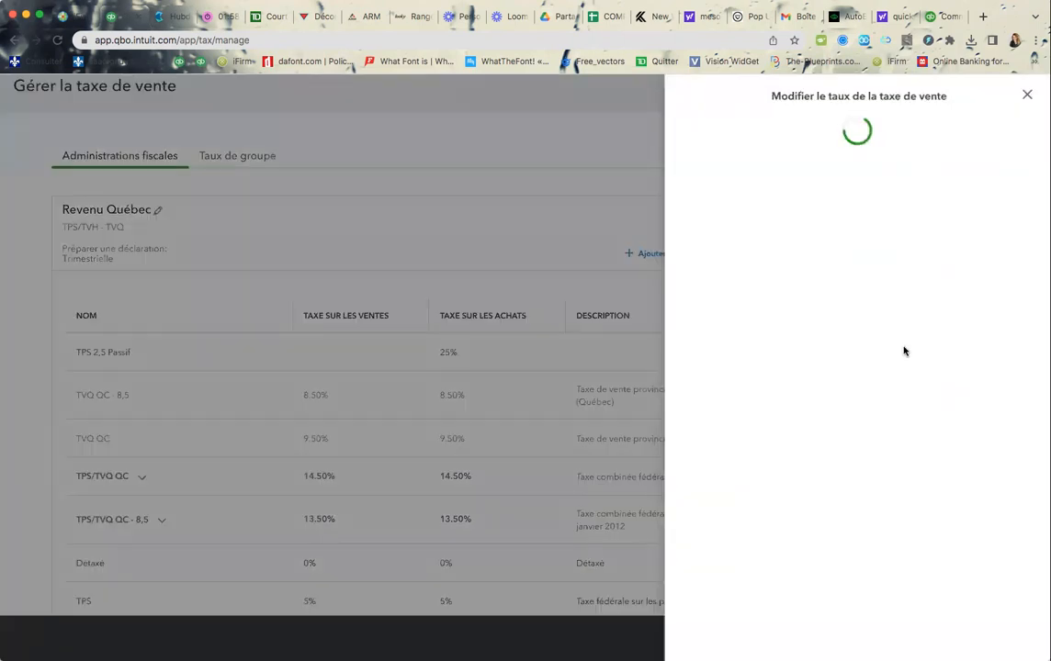
pyautogui.click(690, 300)
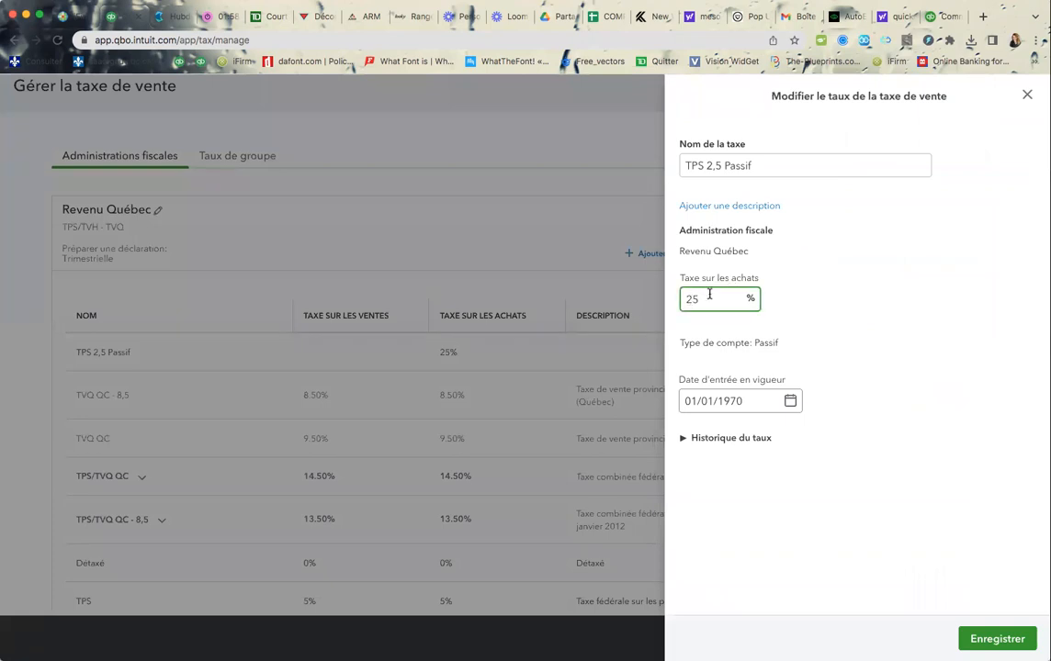
pyautogui.write('.')
pyautogui.press('Return')
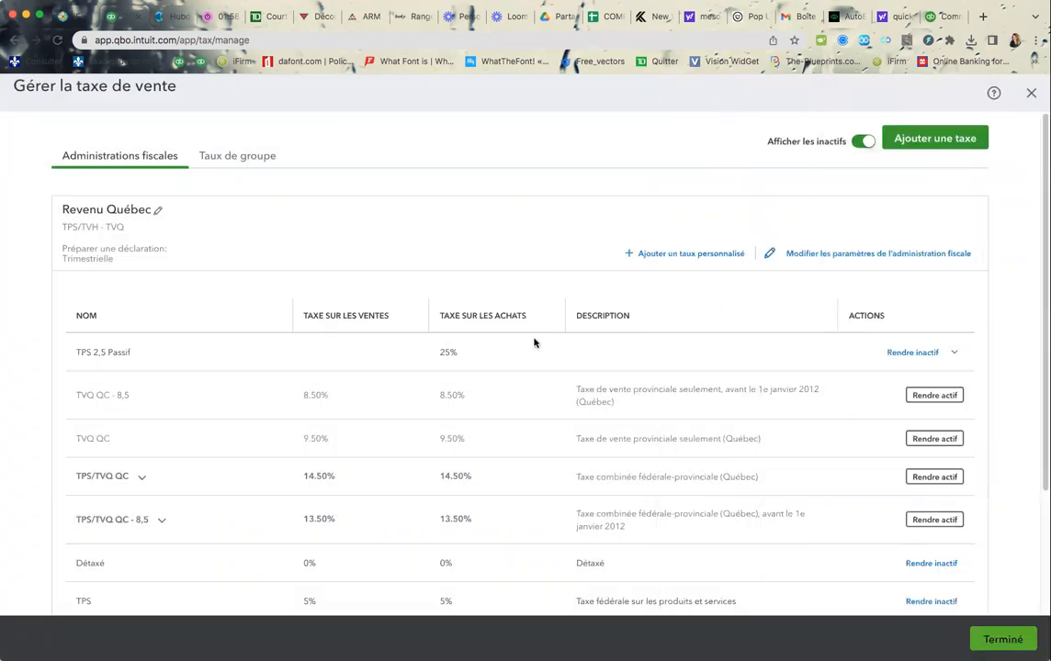
# Set the purchase tax of the TPS 2,5 Passif rate to 2.5%, save it and reload the tax list.
pyautogui.click(957, 356)
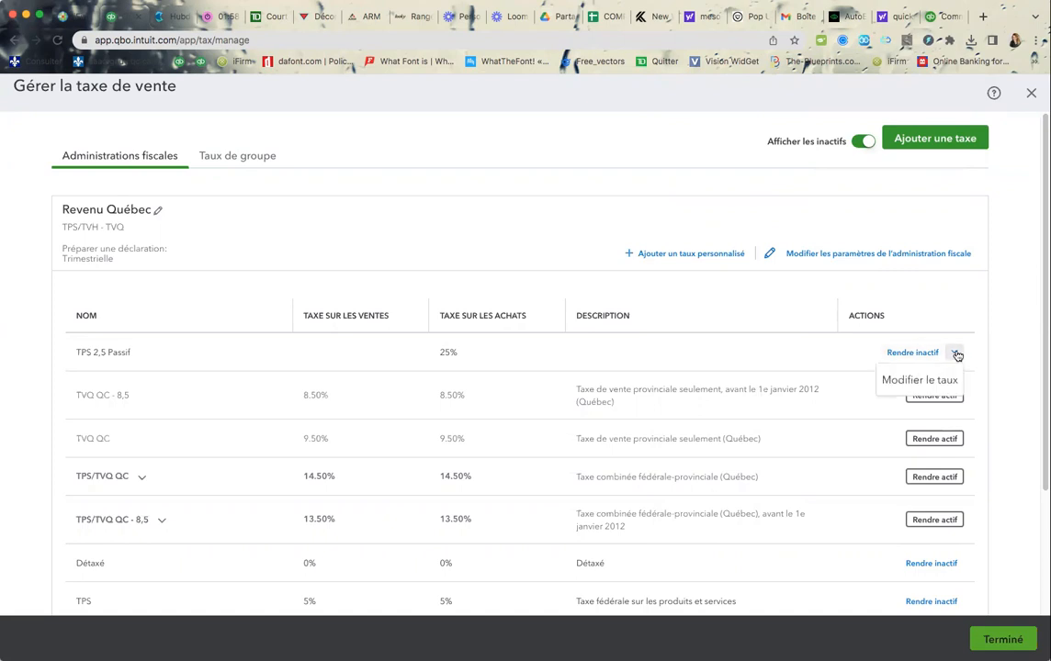
pyautogui.click(919, 377)
pyautogui.click(695, 298)
pyautogui.write(',5')
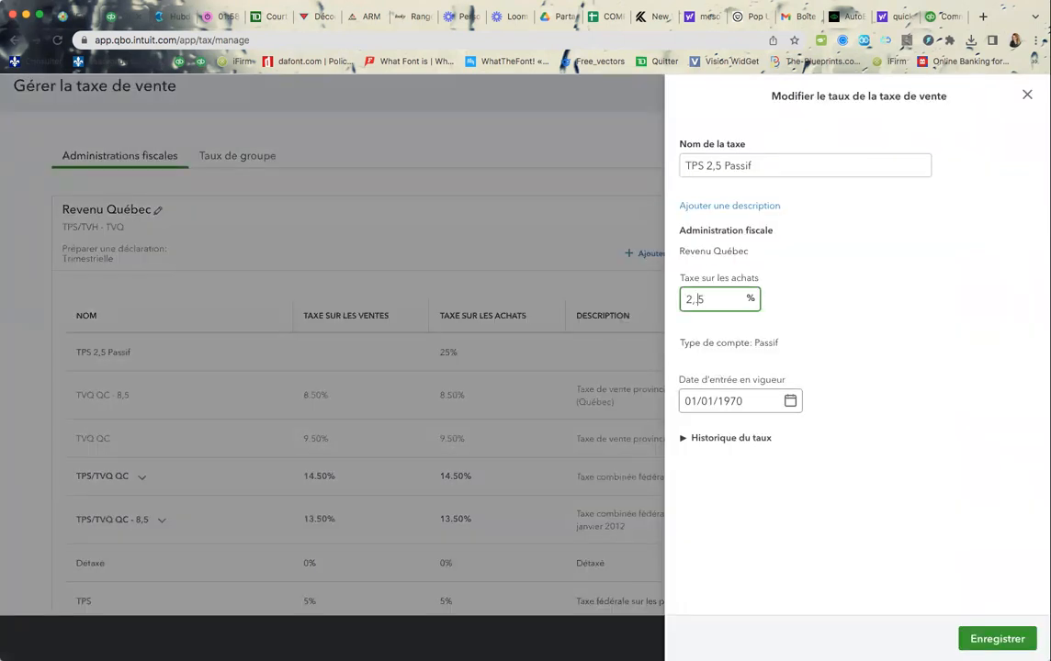
pyautogui.press('BackSpace')
pyautogui.write('.')
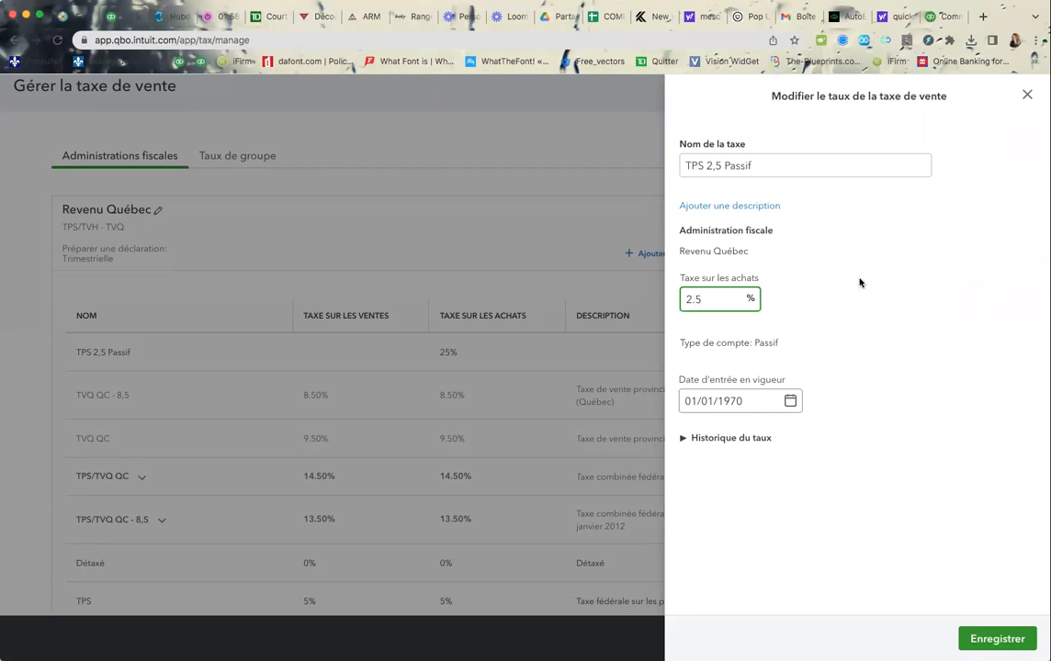
pyautogui.click(1016, 638)
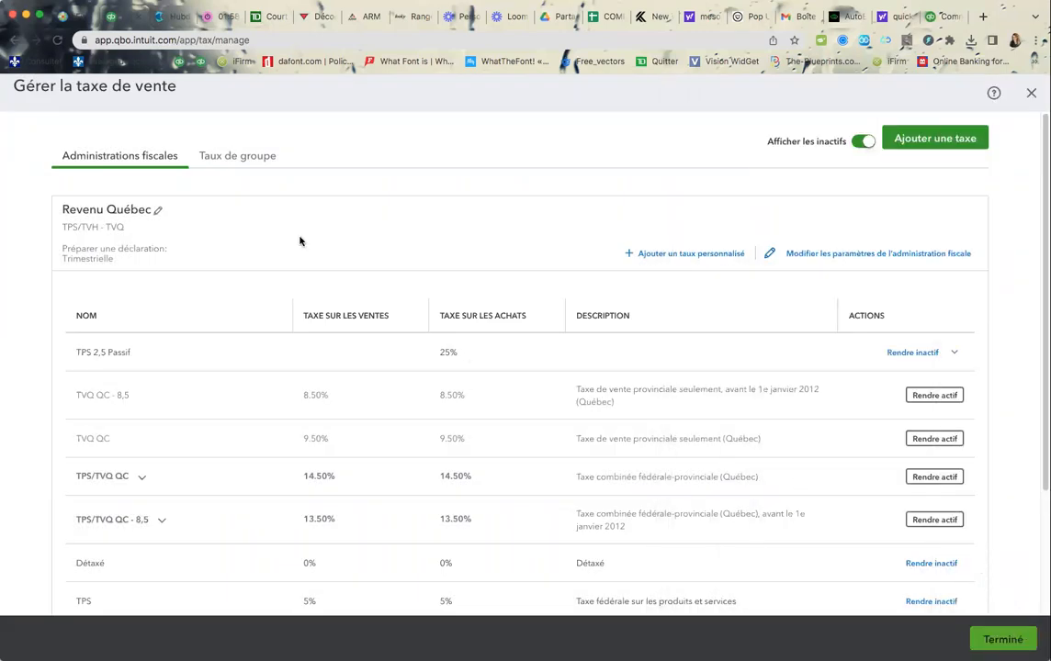
pyautogui.click(57, 40)
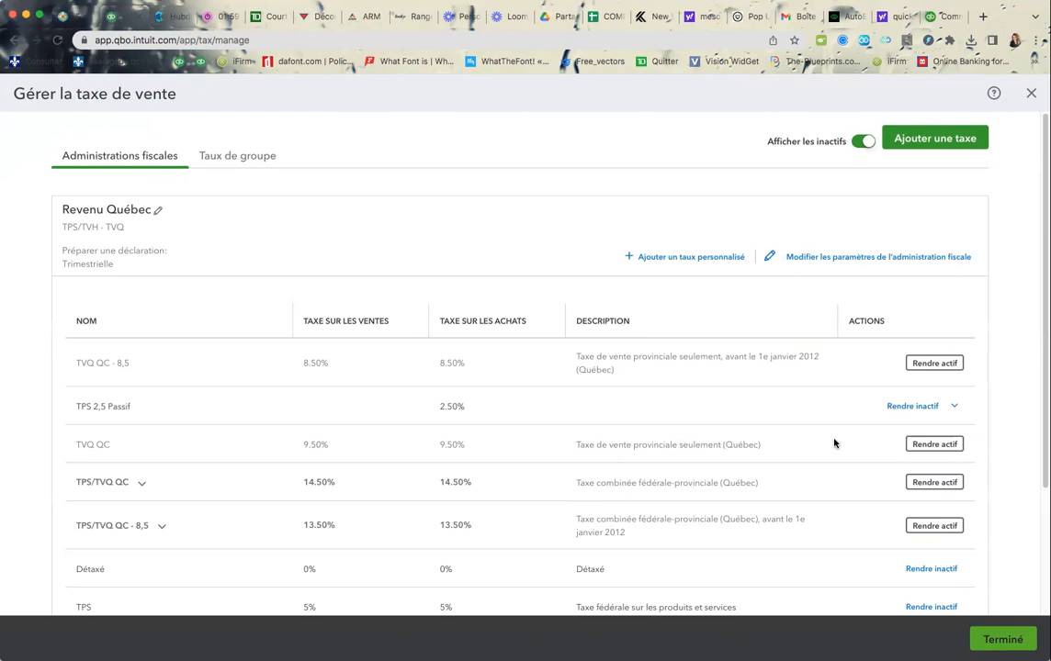
# Make the TPS 2,5 Passif rate inactive and start a new custom rate named "TPS 2,5% Dépense".
pyautogui.click(923, 407)
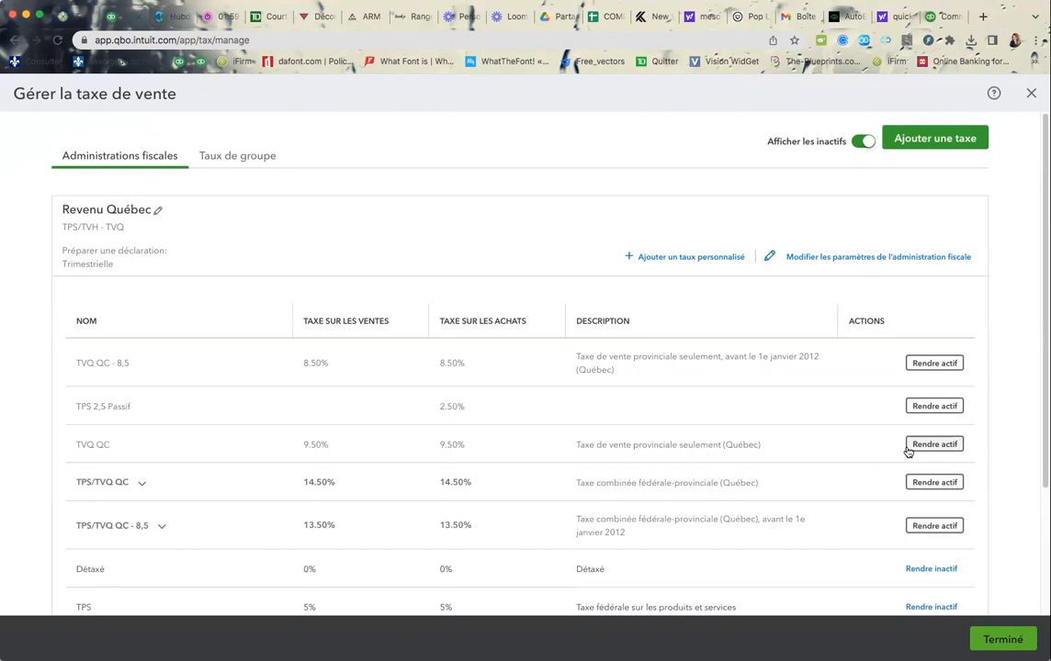
pyautogui.click(723, 265)
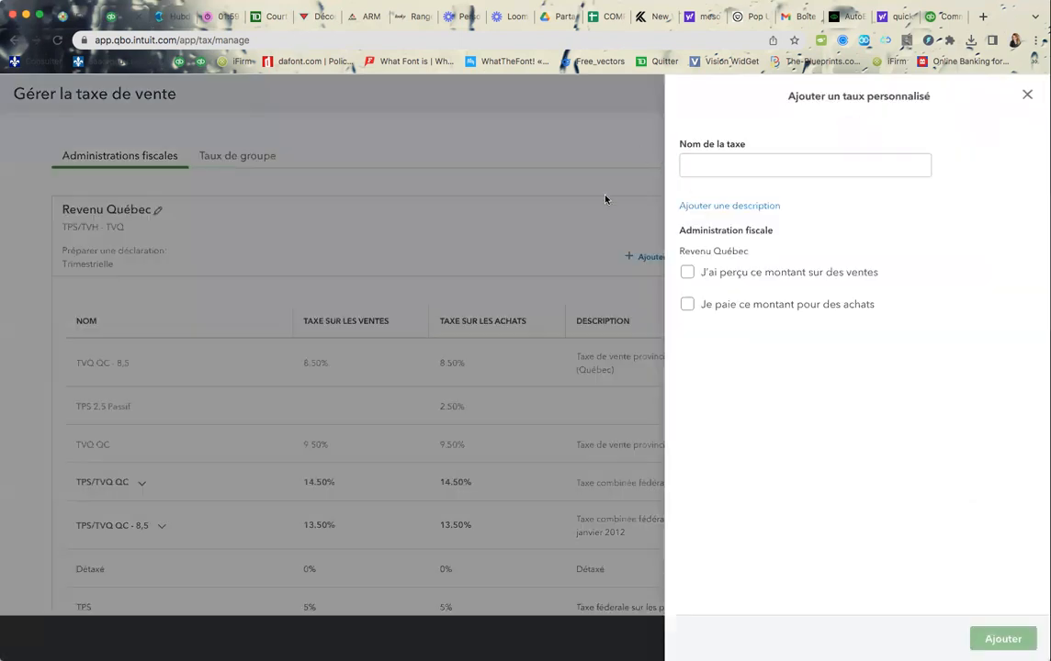
pyautogui.click(839, 159)
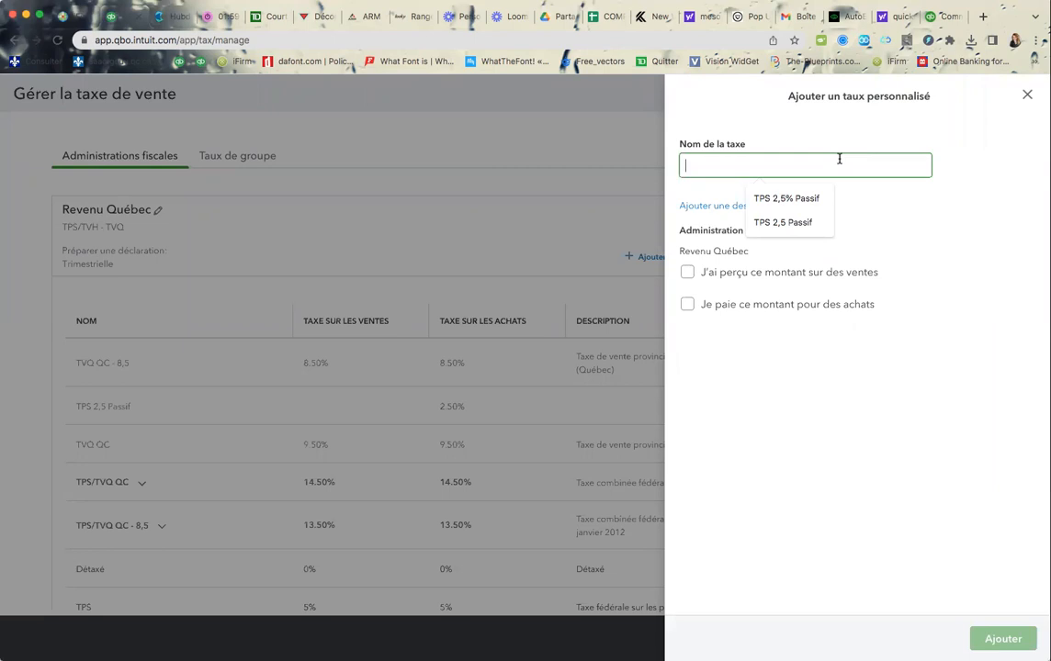
pyautogui.write('TPS 2,5%')
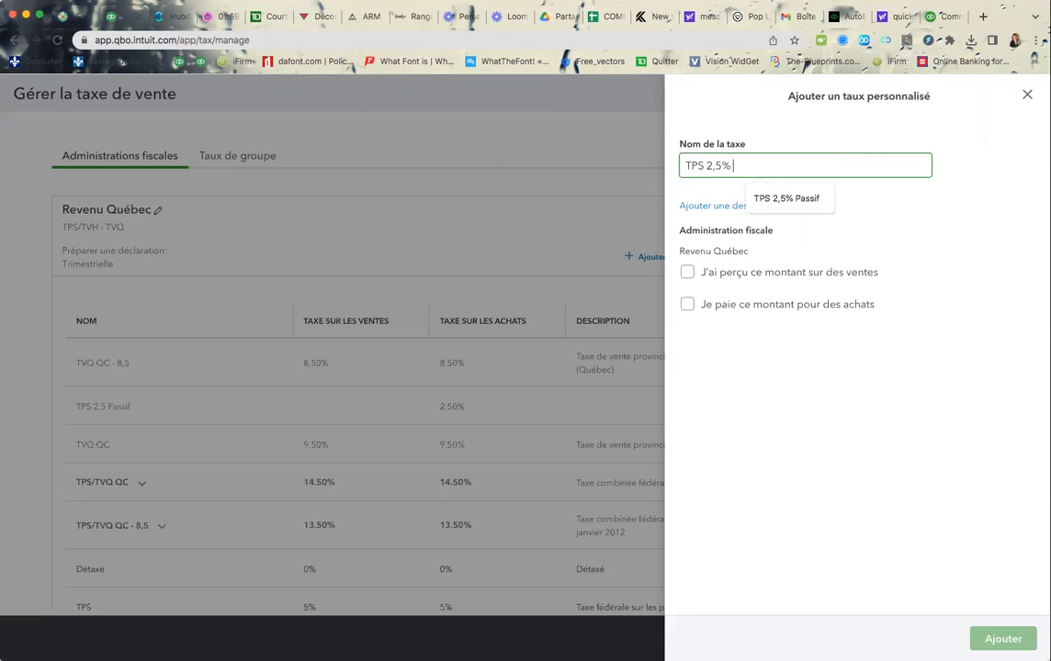
pyautogui.write(' Dépense')
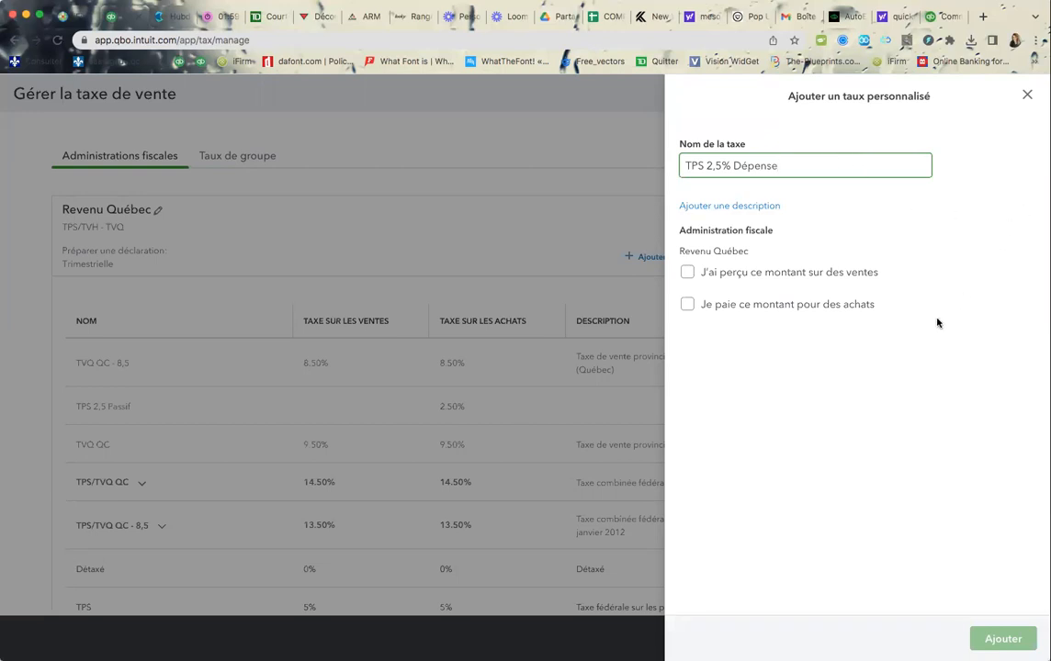
# Mark the TPS 2,5% Dépense rate as paid on purchases at 2.5%, set its account to Sans suivi and add it.
pyautogui.click(748, 309)
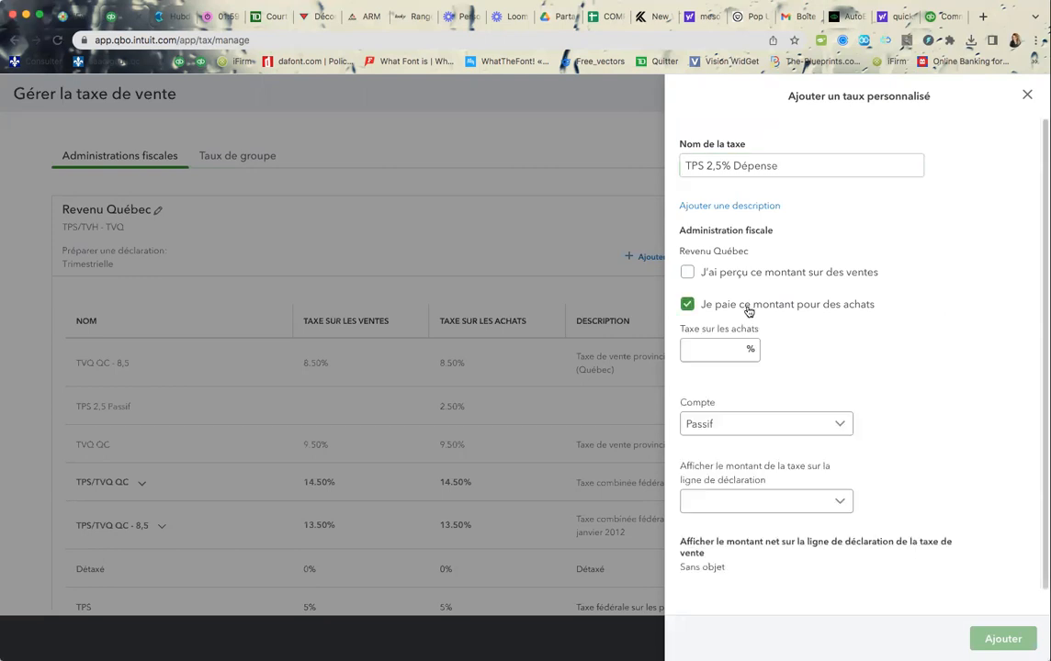
pyautogui.click(718, 349)
pyautogui.write('2.5')
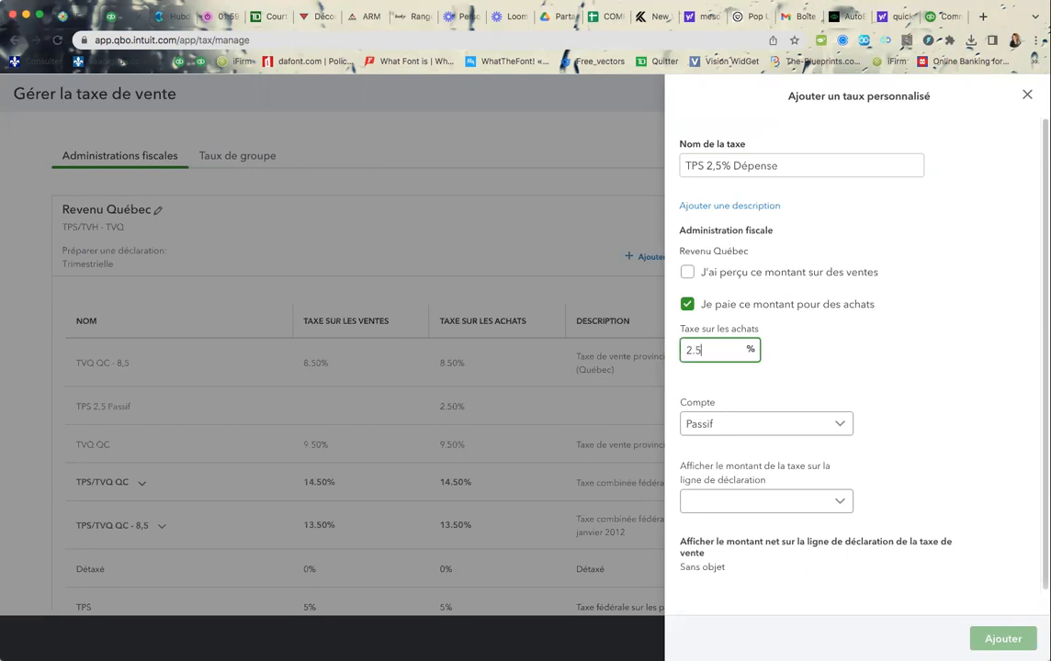
pyautogui.click(777, 424)
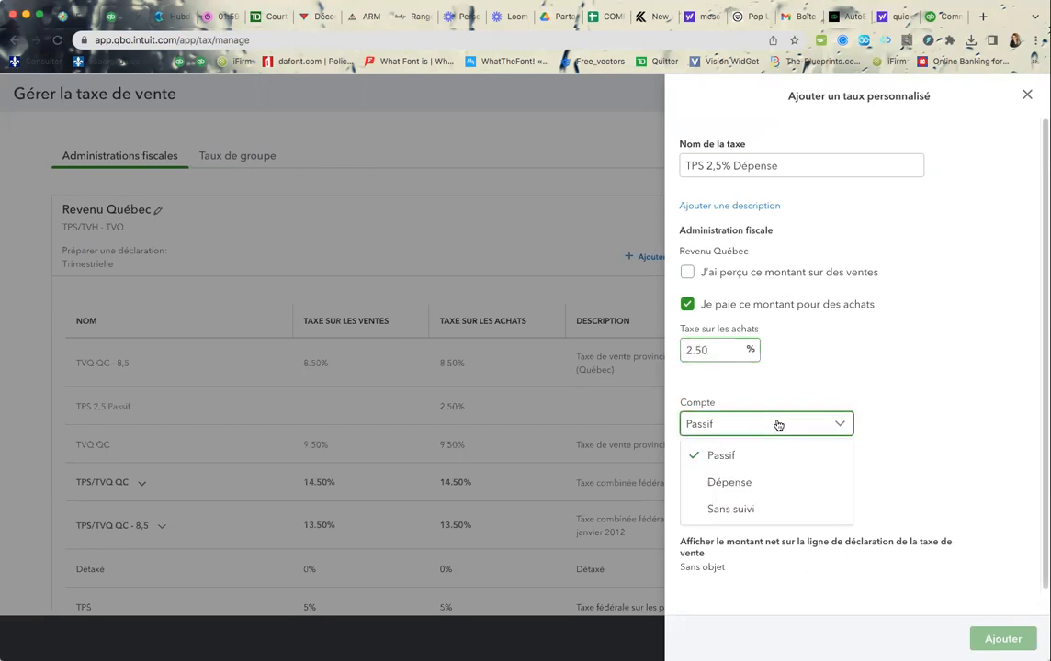
pyautogui.click(774, 505)
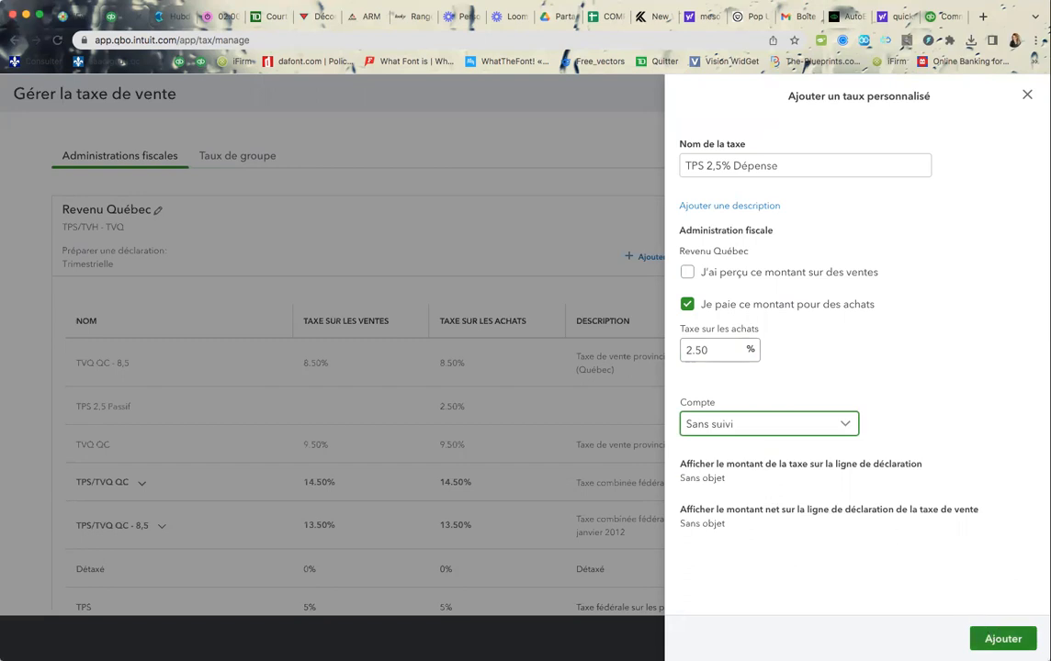
pyautogui.click(998, 638)
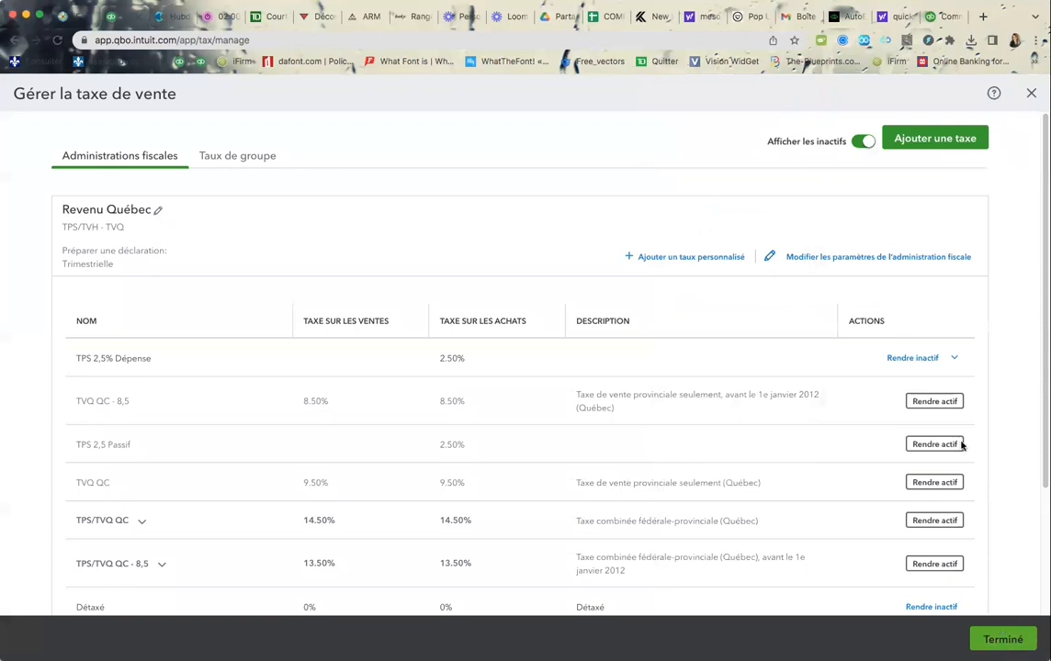
# Make the TPS 2,5% Dépense rate inactive and start a new custom rate named "TVQ 4,9875% Passif".
pyautogui.click(913, 359)
pyautogui.click(637, 260)
pyautogui.click(762, 174)
pyautogui.write('TV')
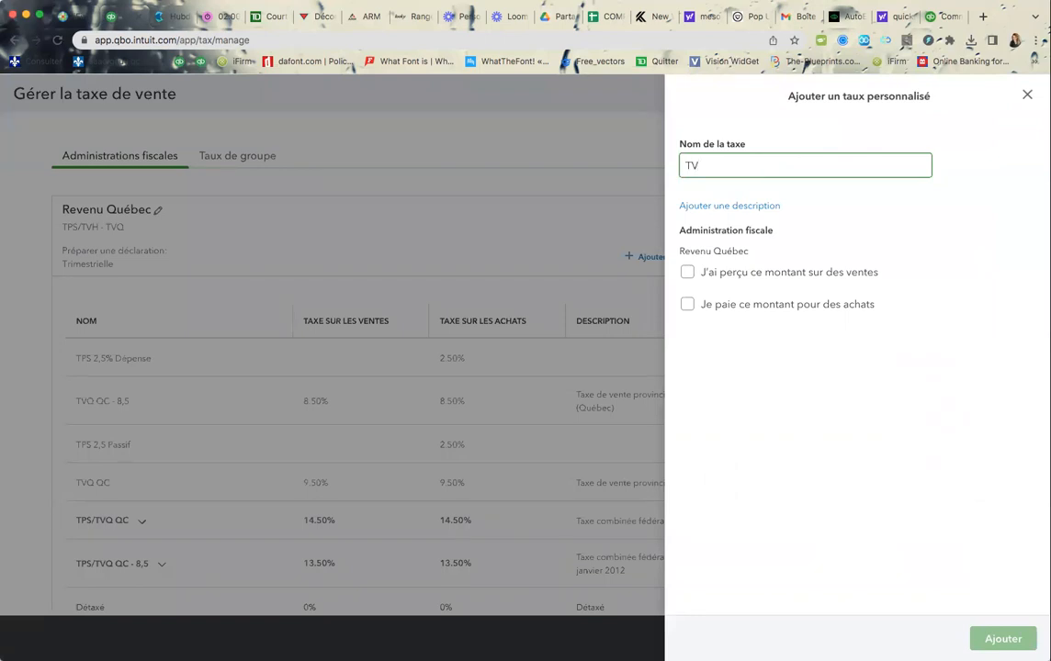
pyautogui.write('Q 4,9875% Passif')
# Mark the TVQ 4,9875% Passif rate as paid on purchases at 4.9875%, report it under Remboursement de la taxe sur les intrants (RTI) and add it.
pyautogui.click(716, 306)
pyautogui.click(712, 350)
pyautogui.write('4.')
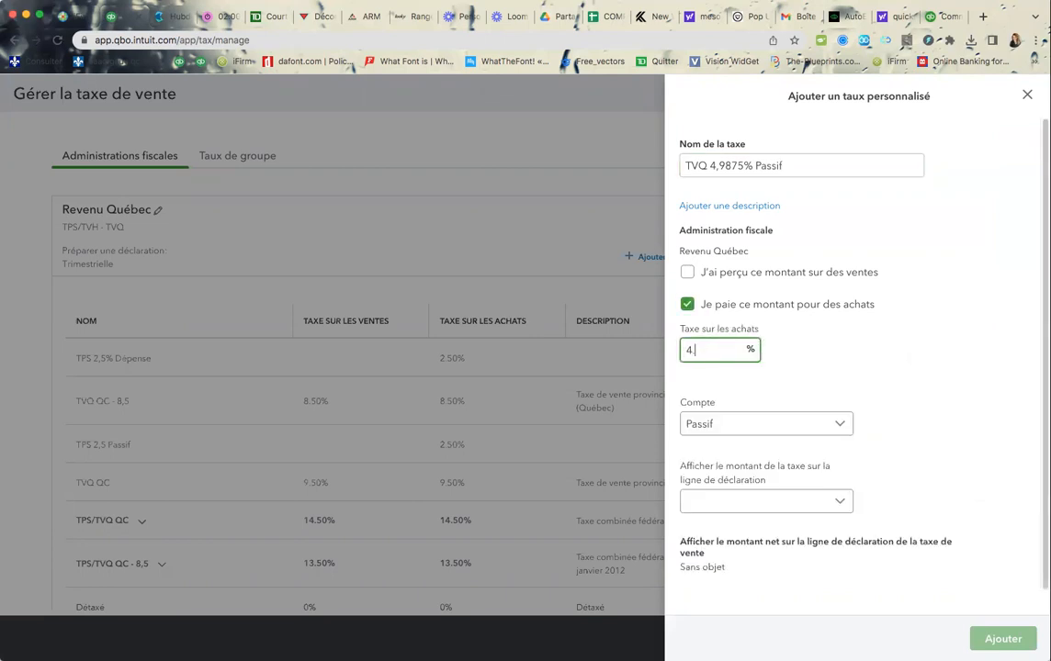
pyautogui.write('9875')
pyautogui.click(795, 507)
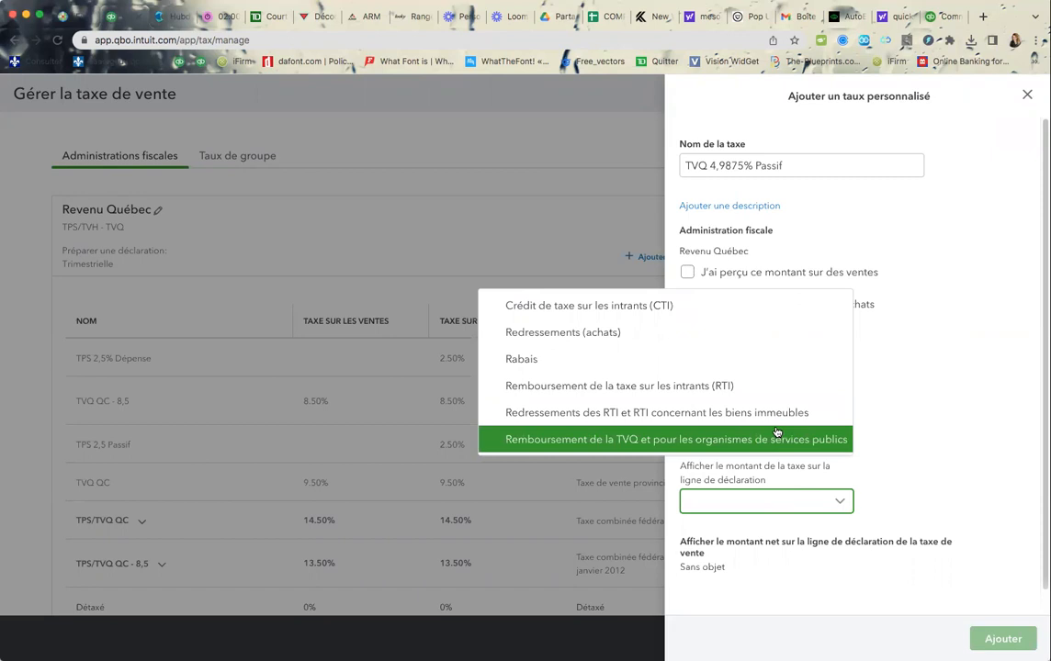
pyautogui.click(746, 387)
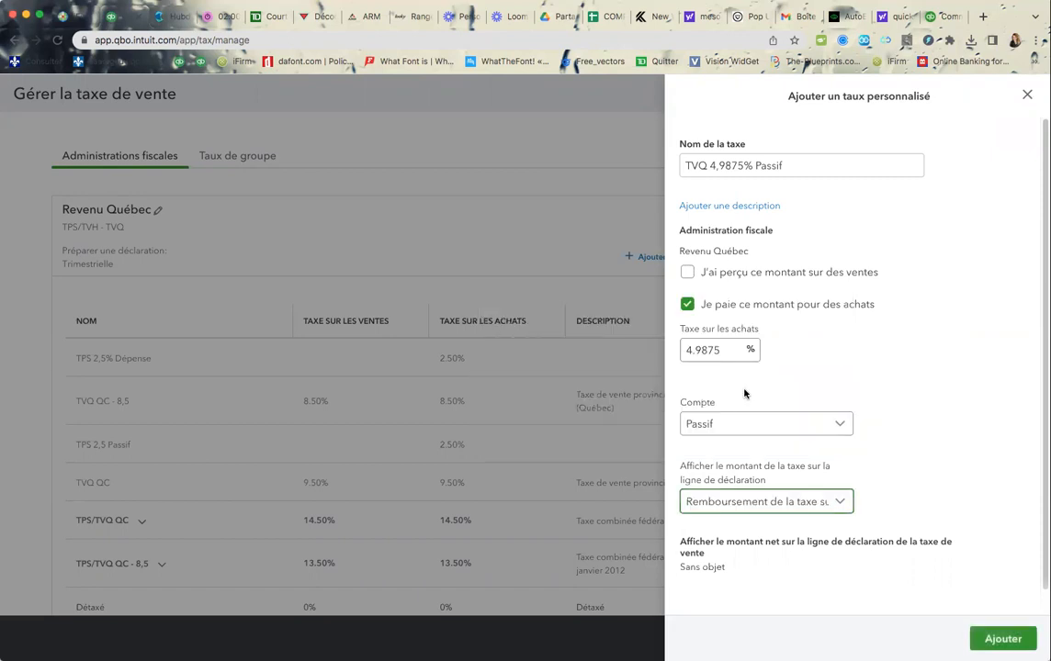
pyautogui.click(997, 639)
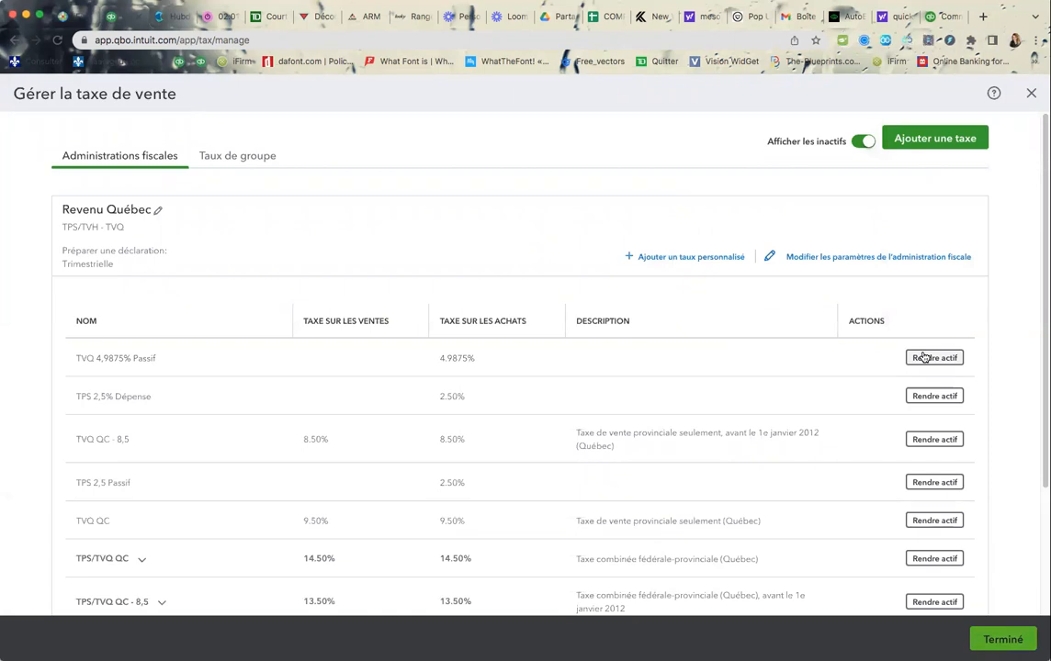
# Start a new custom rate under Revenu Québec named "TVQ 4,9875% Dépense".
pyautogui.click(720, 259)
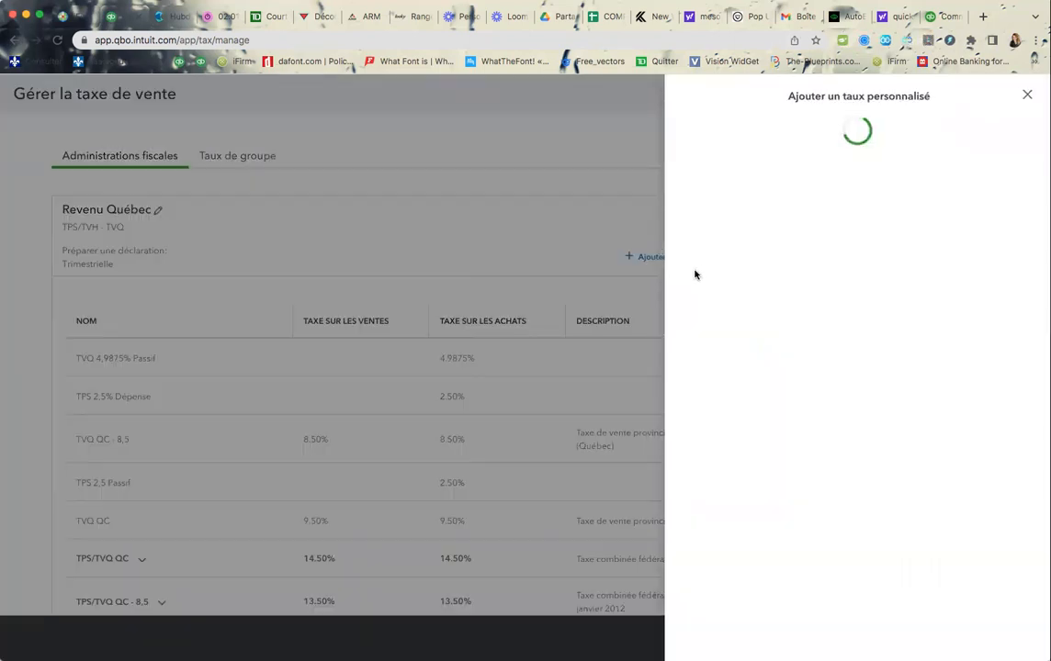
pyautogui.click(732, 172)
pyautogui.write('TVQ')
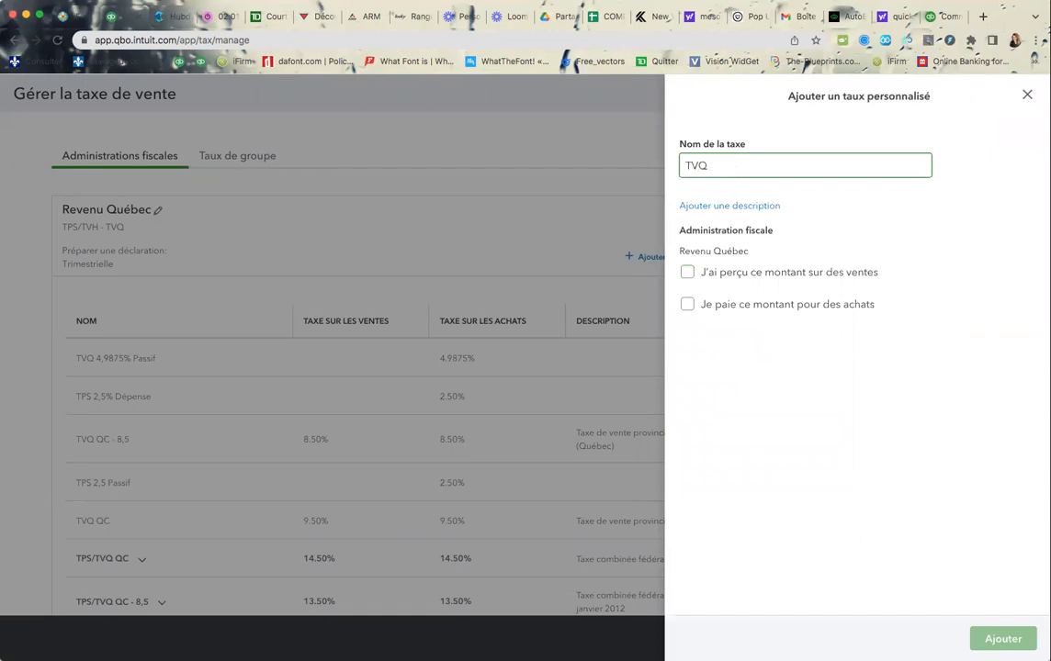
pyautogui.write(' 4,9875% Dépense')
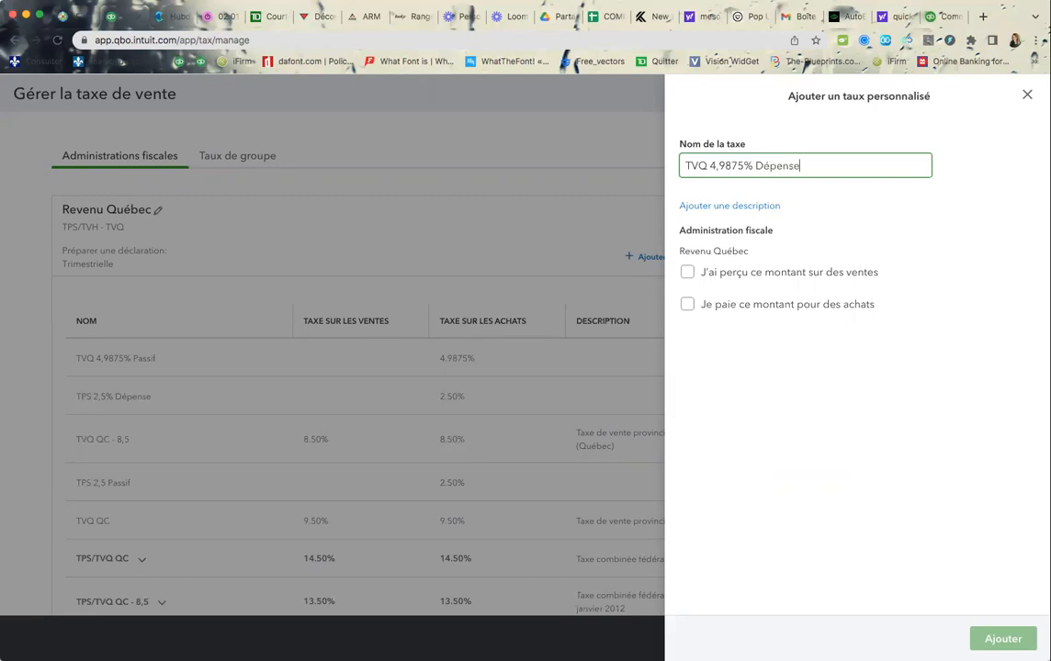
# Mark the TVQ 4,9875% Dépense rate as paid on purchases at 4.9875%, set its account to Sans suivi and add it.
pyautogui.click(744, 305)
pyautogui.click(733, 348)
pyautogui.write('4.9875')
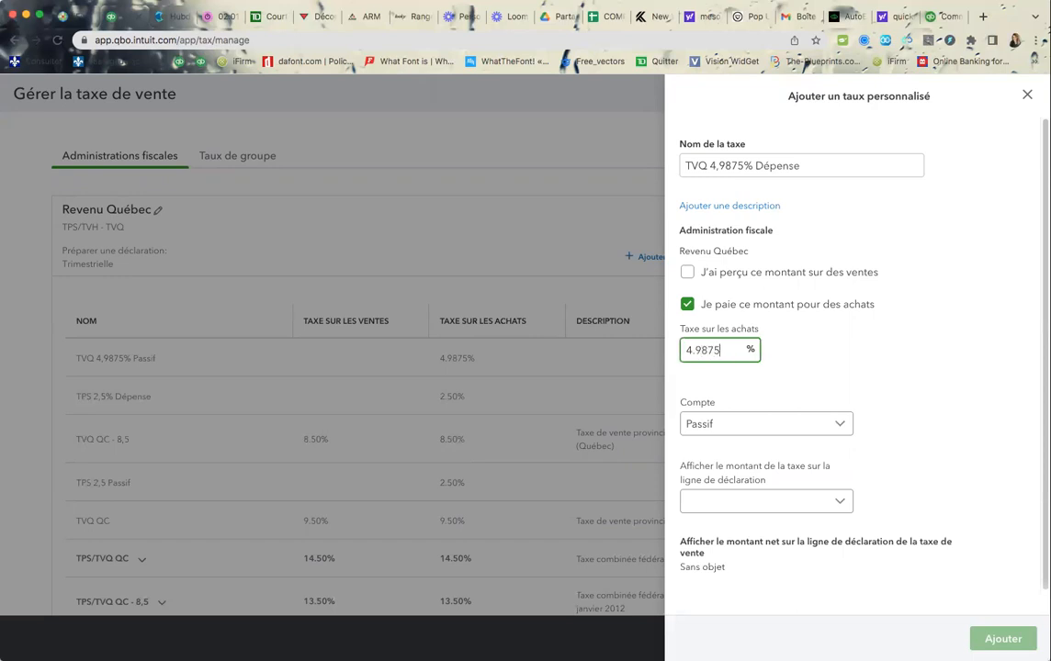
pyautogui.click(746, 427)
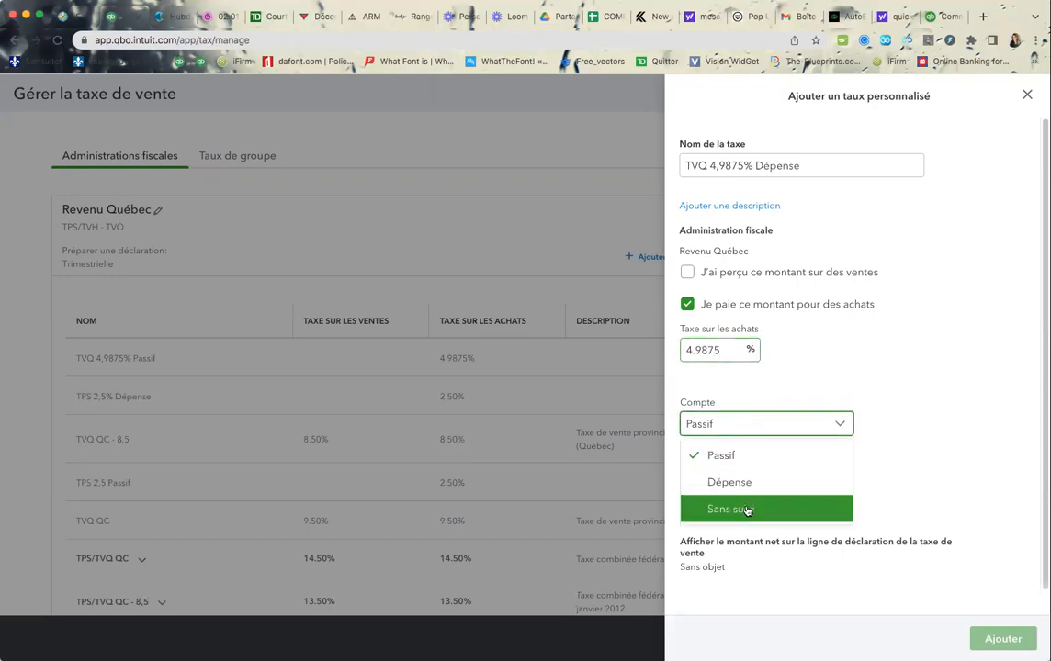
pyautogui.click(779, 508)
pyautogui.click(1002, 639)
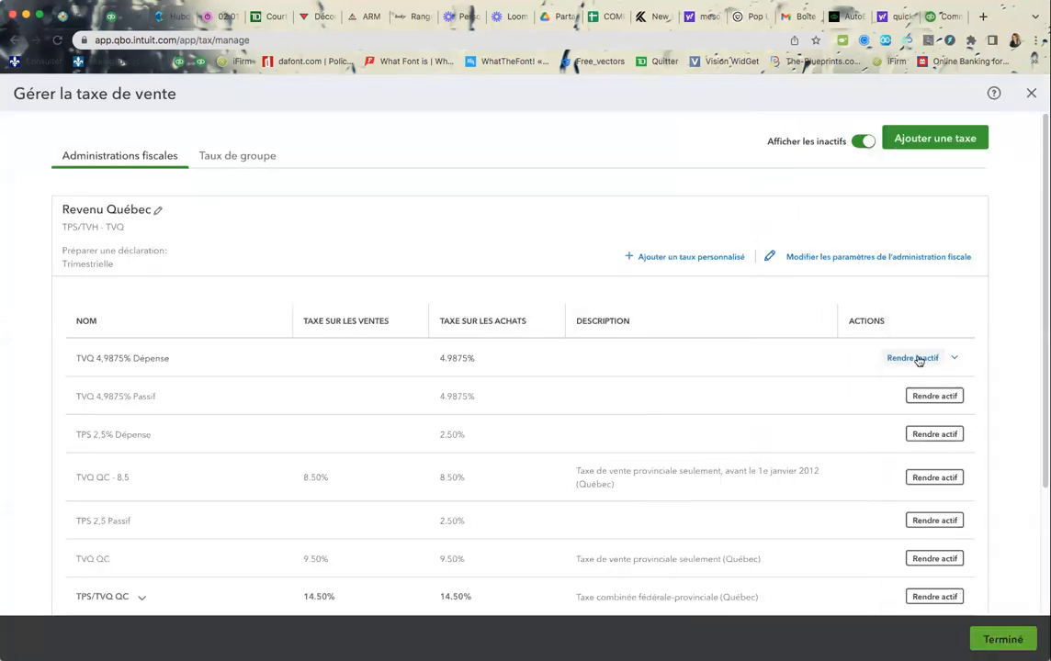
# Make the TVQ 4,9875% Dépense rate inactive and start a combined tax rate named "Repas et frais de représentation (QC)".
pyautogui.click(917, 359)
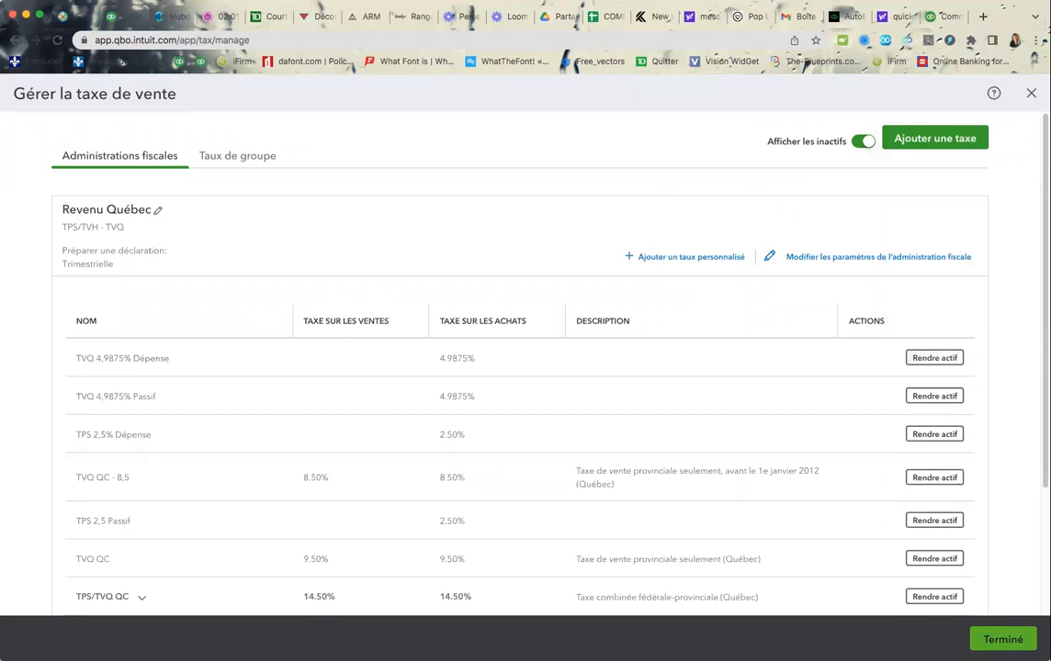
pyautogui.click(937, 139)
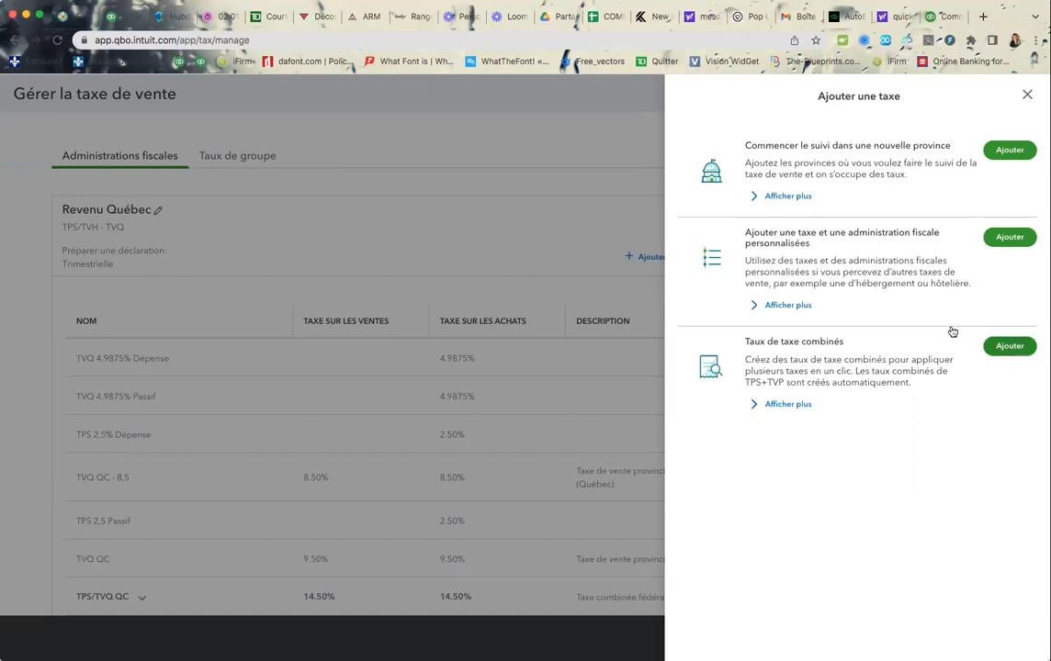
pyautogui.click(1009, 346)
pyautogui.click(717, 255)
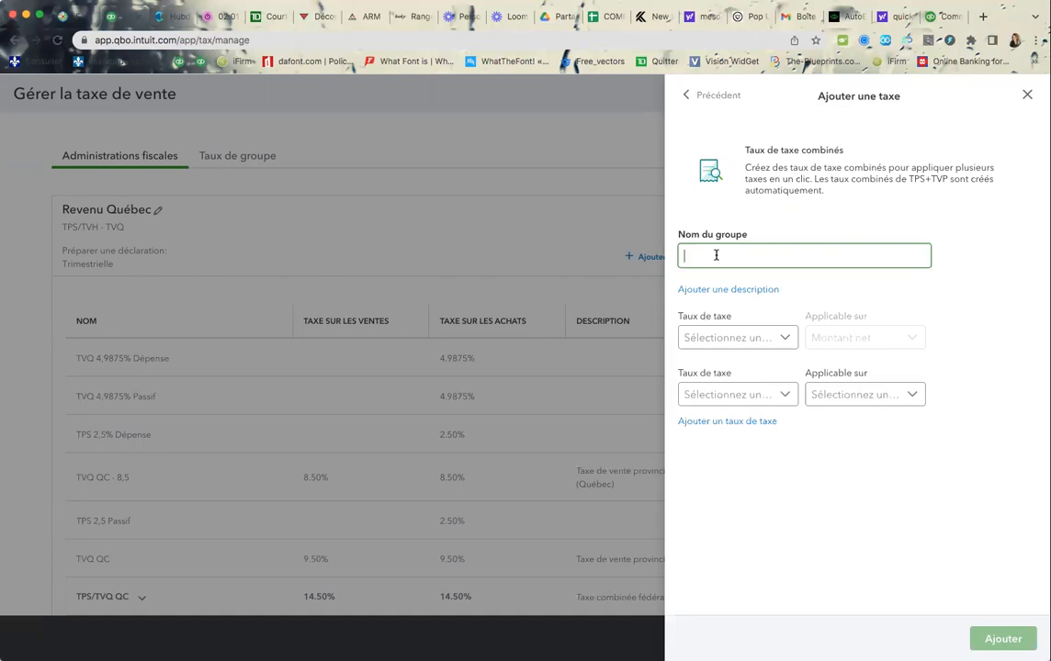
pyautogui.write('epas et fr')
pyautogui.write('sis de représentation (QC')
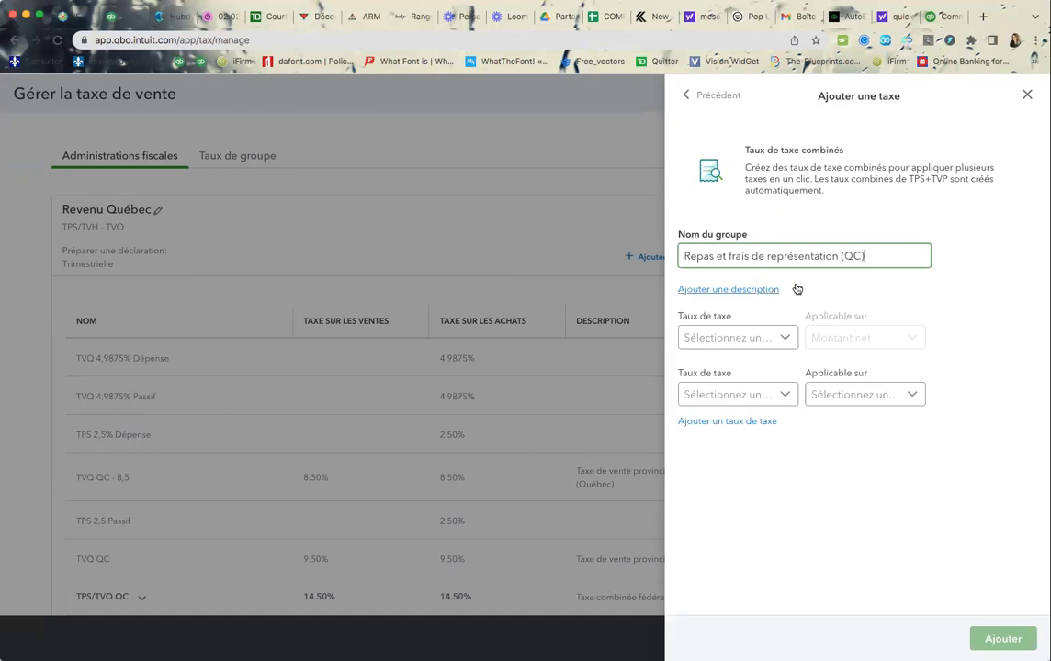
# Choose TPS 2,5 Passif (Purchases) as the first tax rate of the combined group.
pyautogui.click(785, 396)
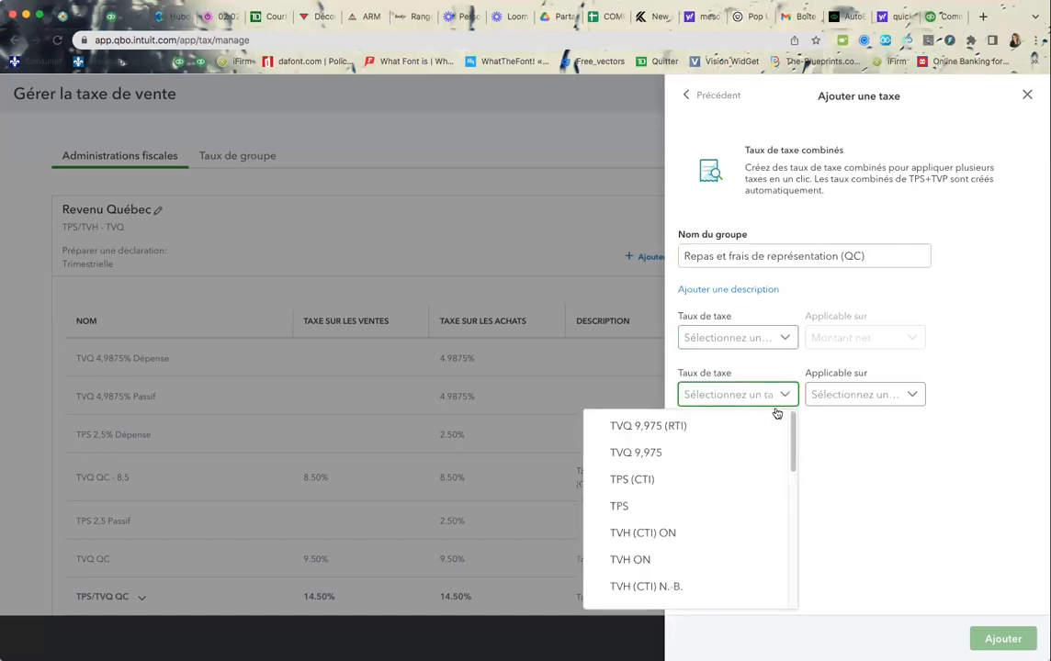
pyautogui.click(786, 338)
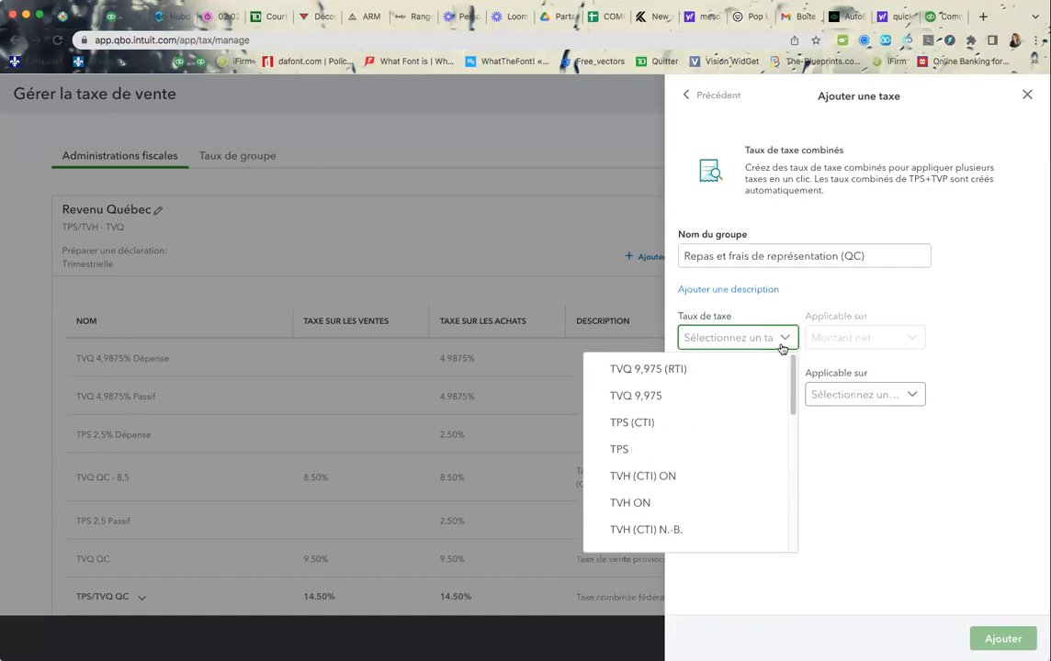
pyautogui.scroll(-3, 748, 439)
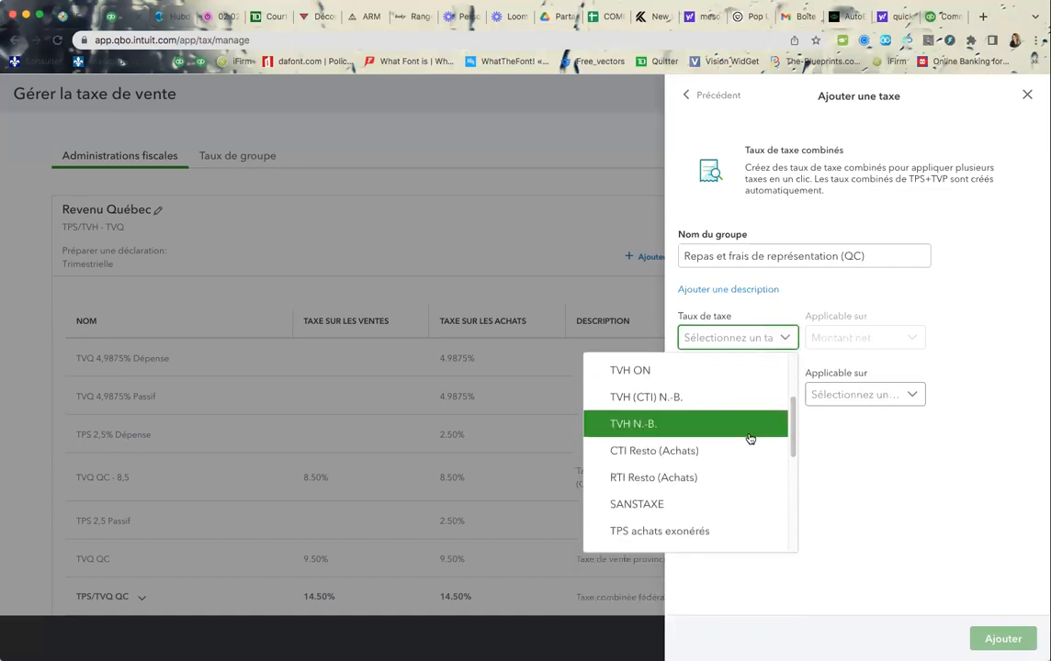
pyautogui.scroll(-2, 748, 439)
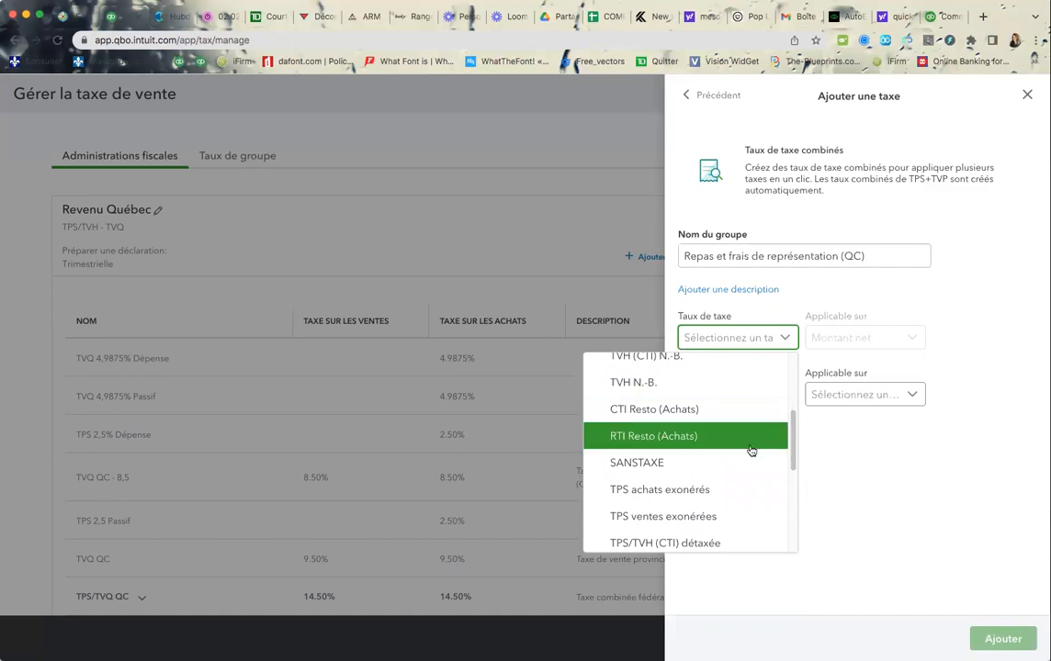
pyautogui.scroll(-5, 752, 452)
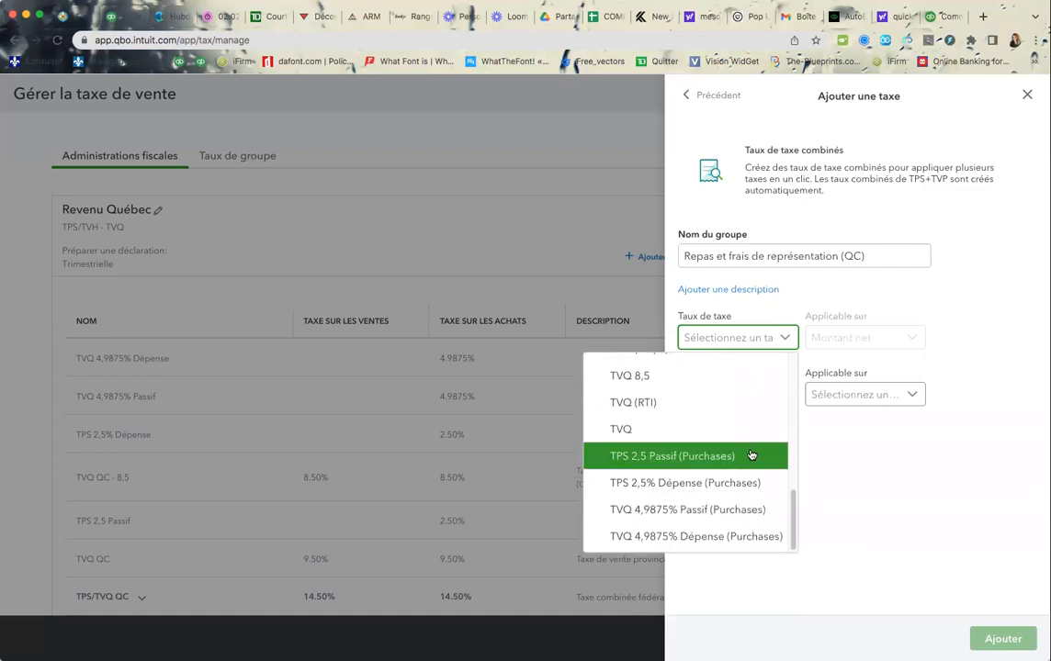
pyautogui.click(751, 454)
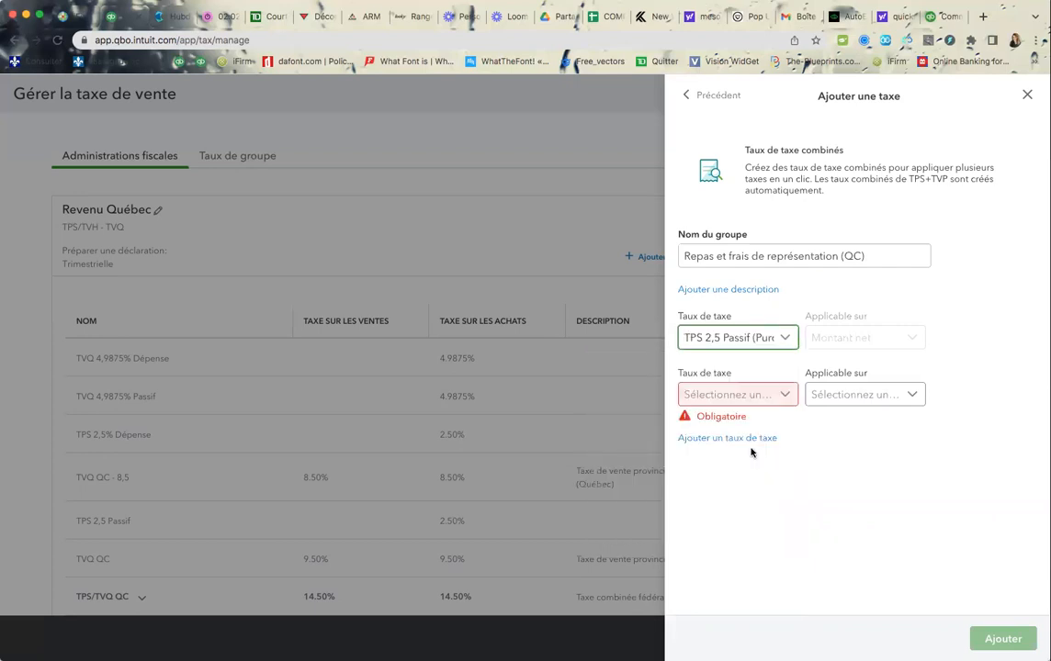
# Set the group's second tax rate to TPS 2,5% Dépense (Purchases), applicable on Montant net.
pyautogui.click(785, 395)
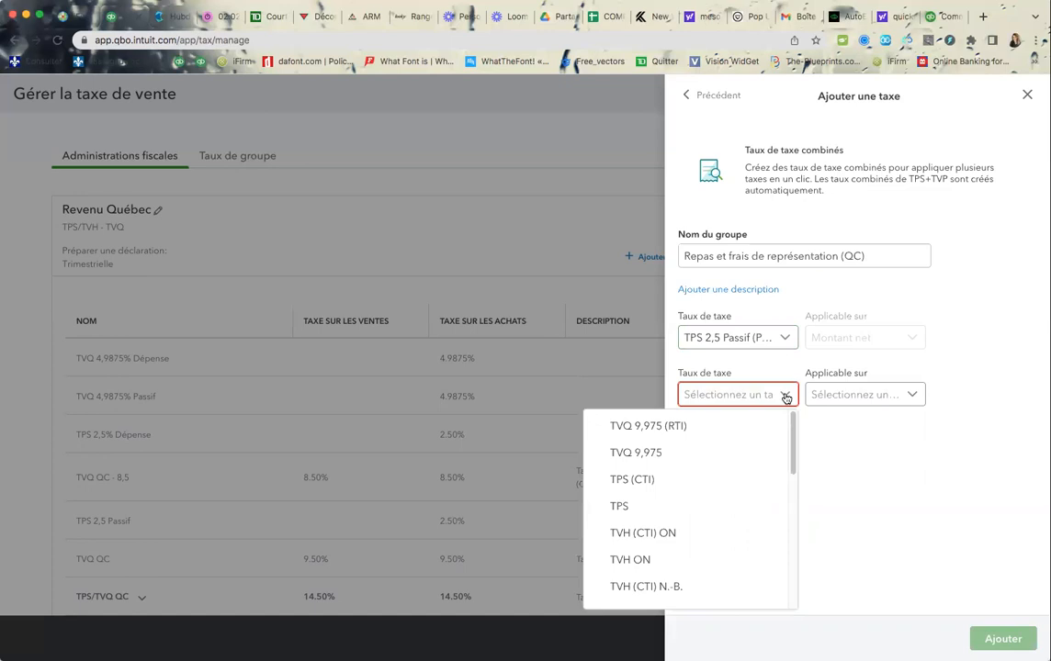
pyautogui.scroll(-10, 755, 488)
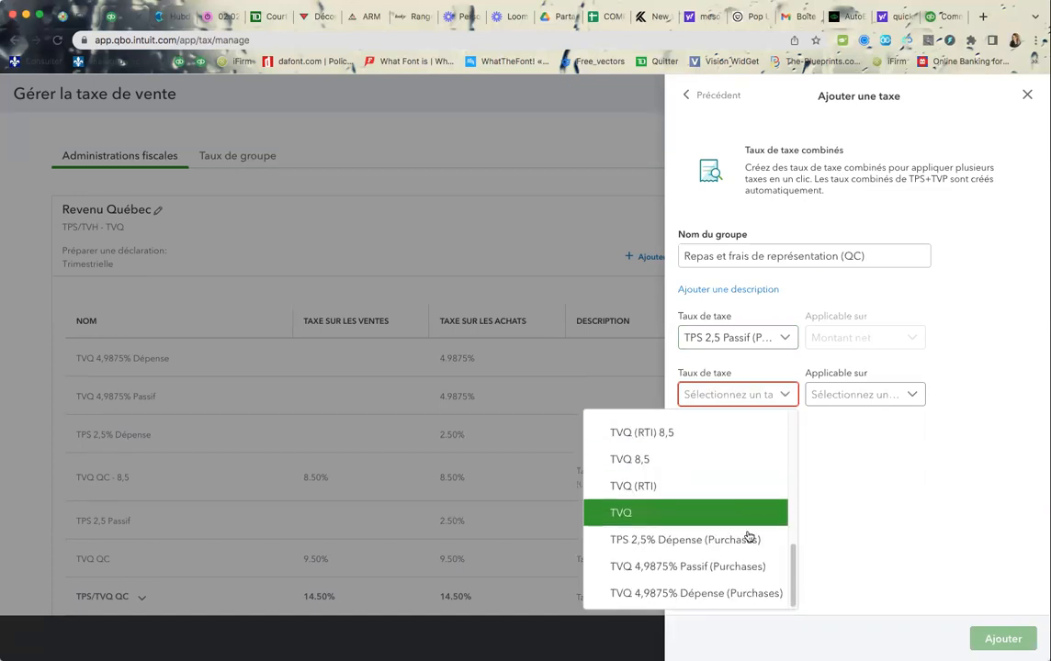
pyautogui.click(749, 539)
pyautogui.click(850, 395)
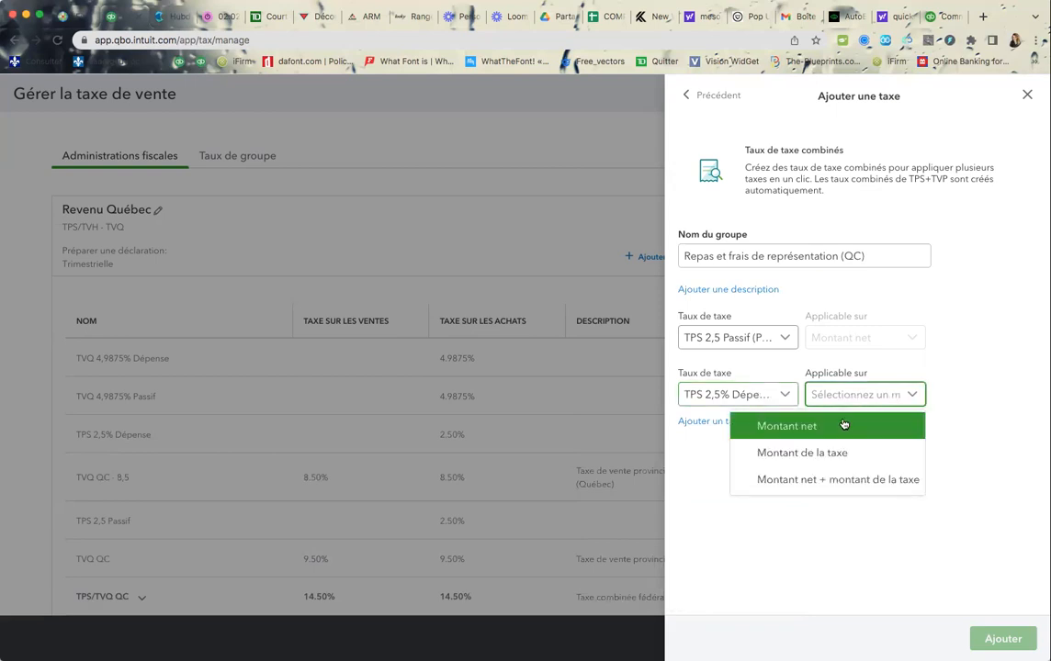
pyautogui.click(843, 425)
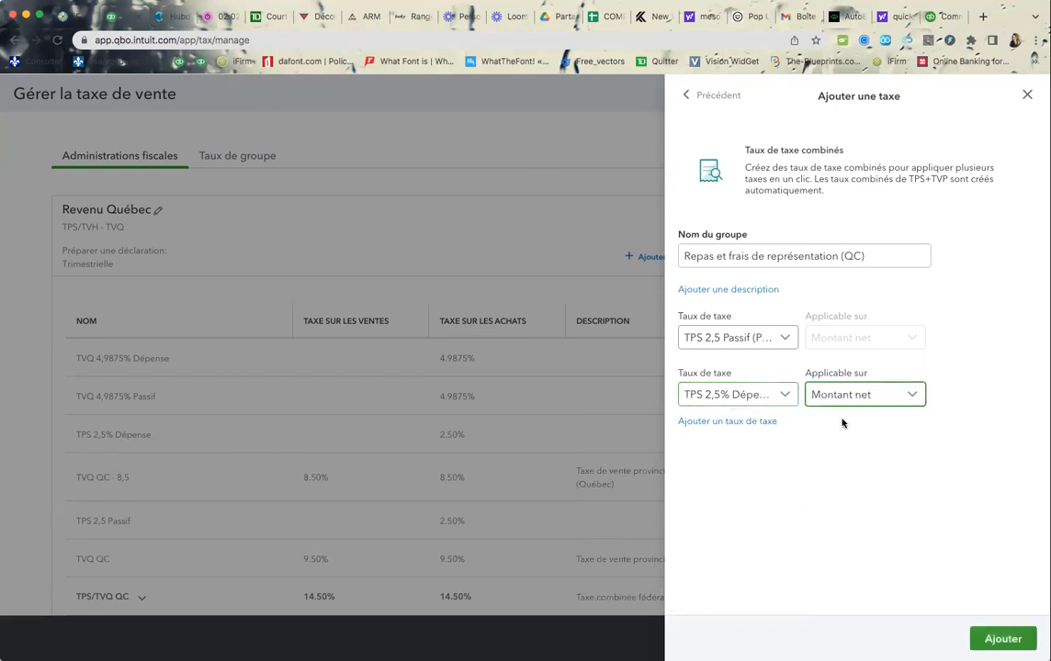
# Add a third tax rate to the group, TVQ 4,9875% Passif (Purchases), applicable on Montant net.
pyautogui.click(761, 424)
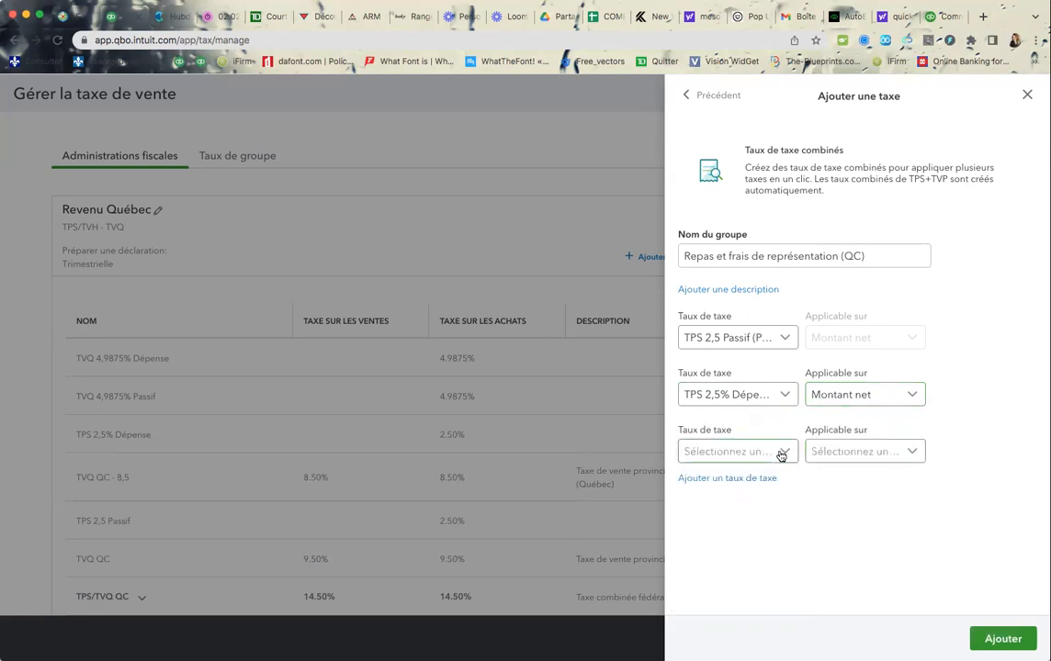
pyautogui.click(780, 452)
pyautogui.scroll(-5, 744, 386)
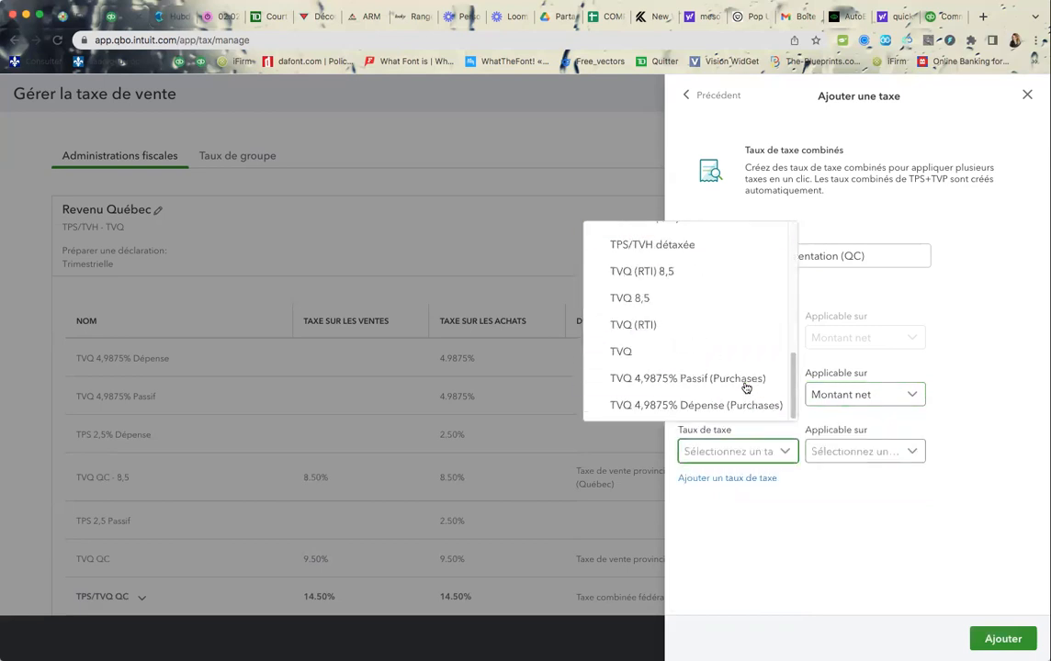
pyautogui.click(744, 387)
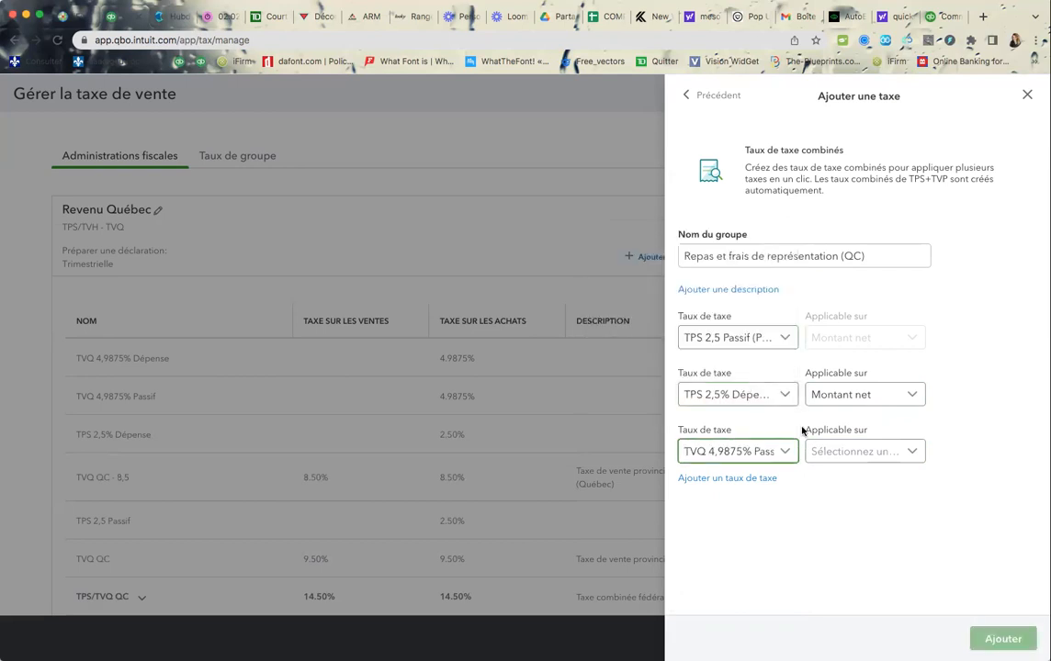
pyautogui.click(831, 451)
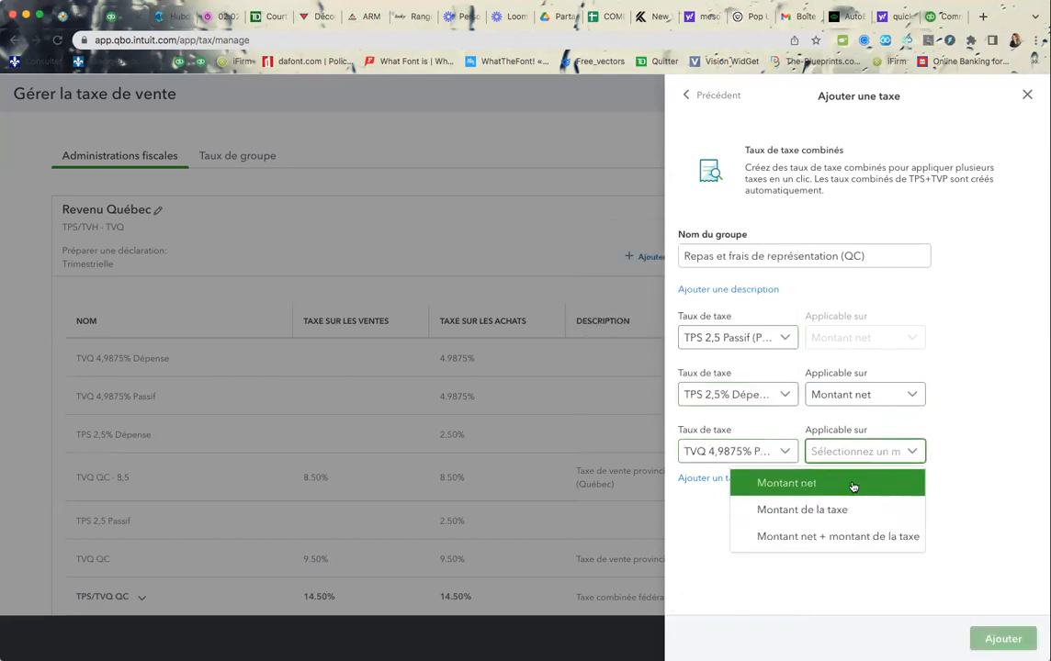
pyautogui.click(852, 487)
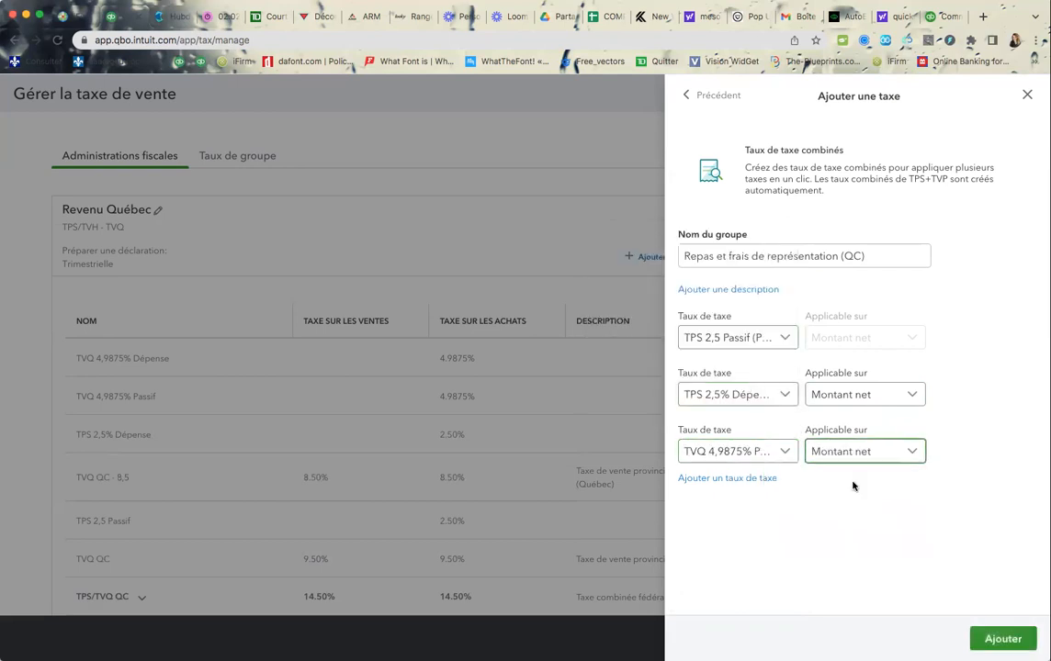
# Add TVQ 4,9875% Dépense (Purchases) on Montant net as the fourth tax rate and save the combined group.
pyautogui.click(748, 479)
pyautogui.click(751, 507)
pyautogui.scroll(-5, 731, 455)
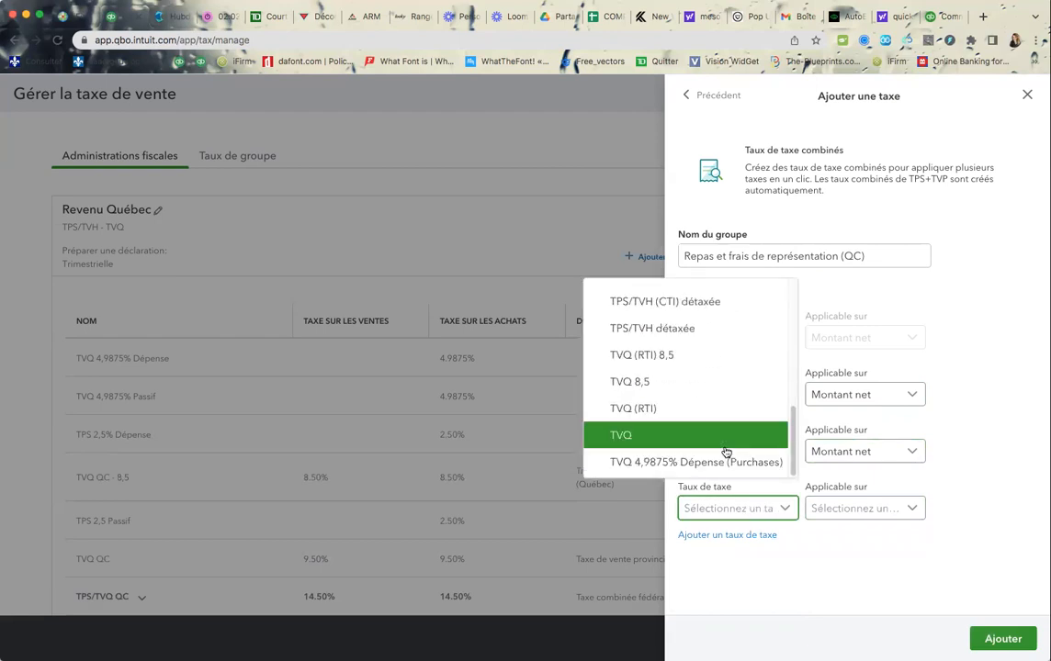
pyautogui.click(726, 462)
pyautogui.click(832, 508)
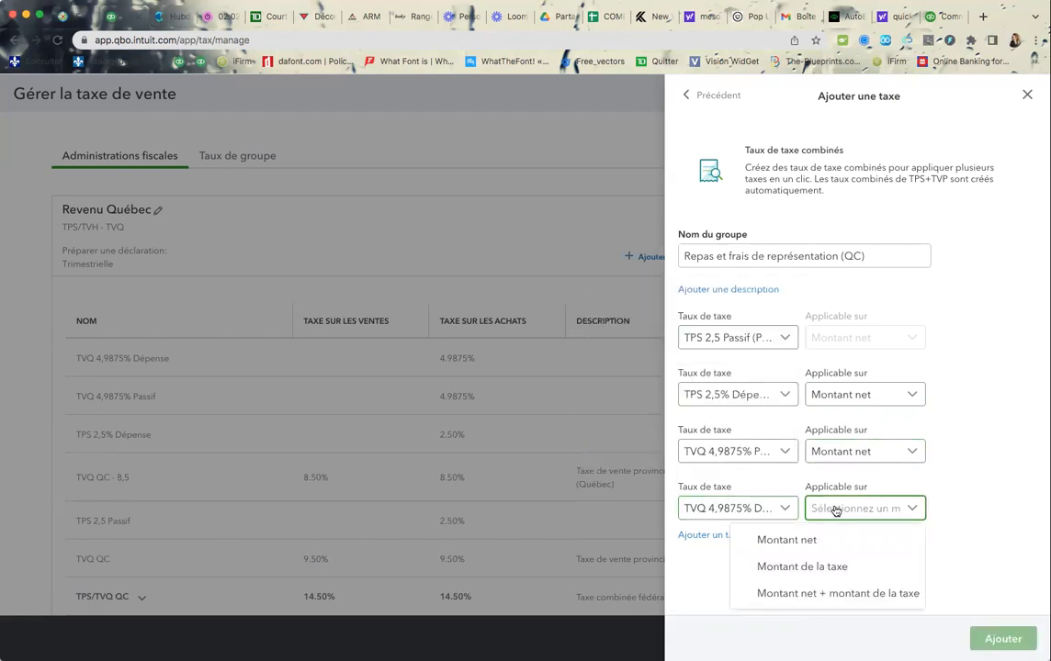
pyautogui.click(830, 543)
pyautogui.click(1002, 637)
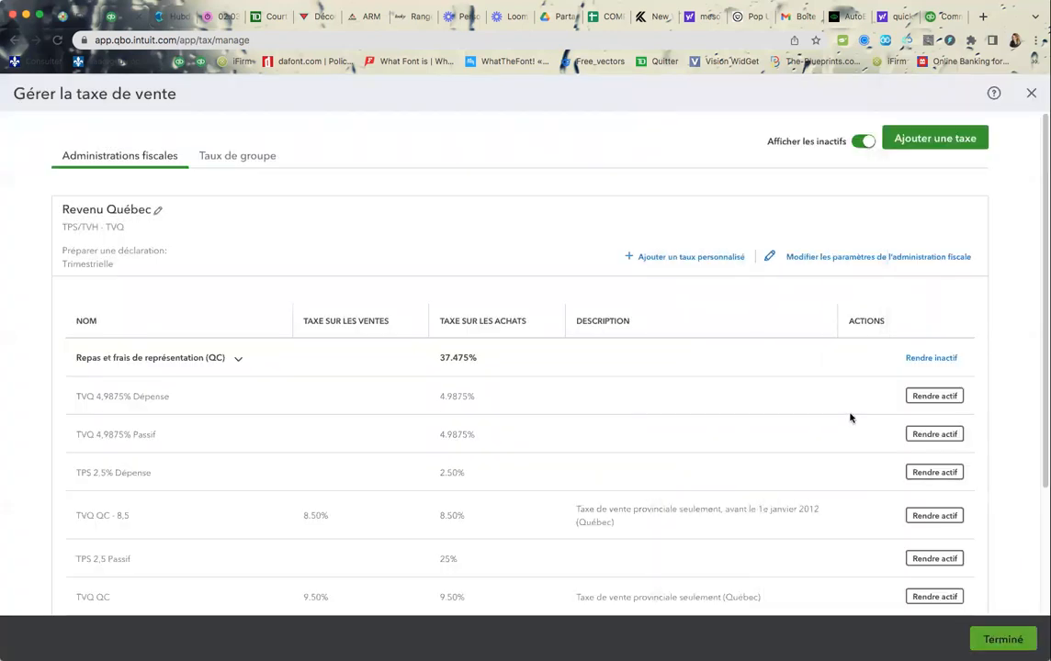
# Expand the Repas et frais de représentation (QC) group and check its component rates against the individual taxes in the list.
pyautogui.click(472, 357)
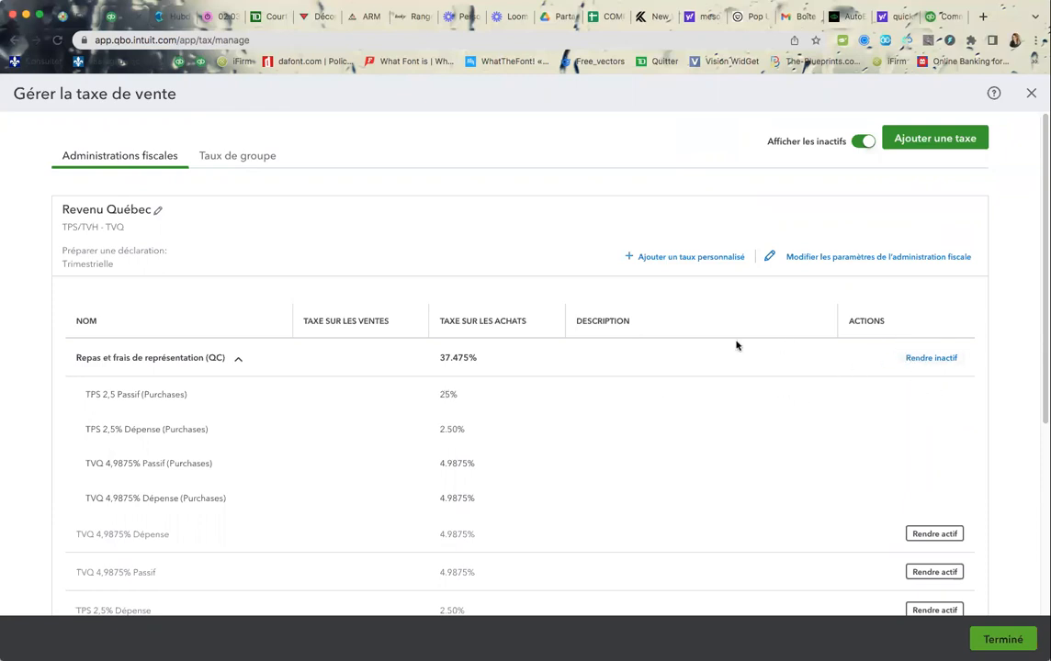
pyautogui.scroll(-5, 736, 345)
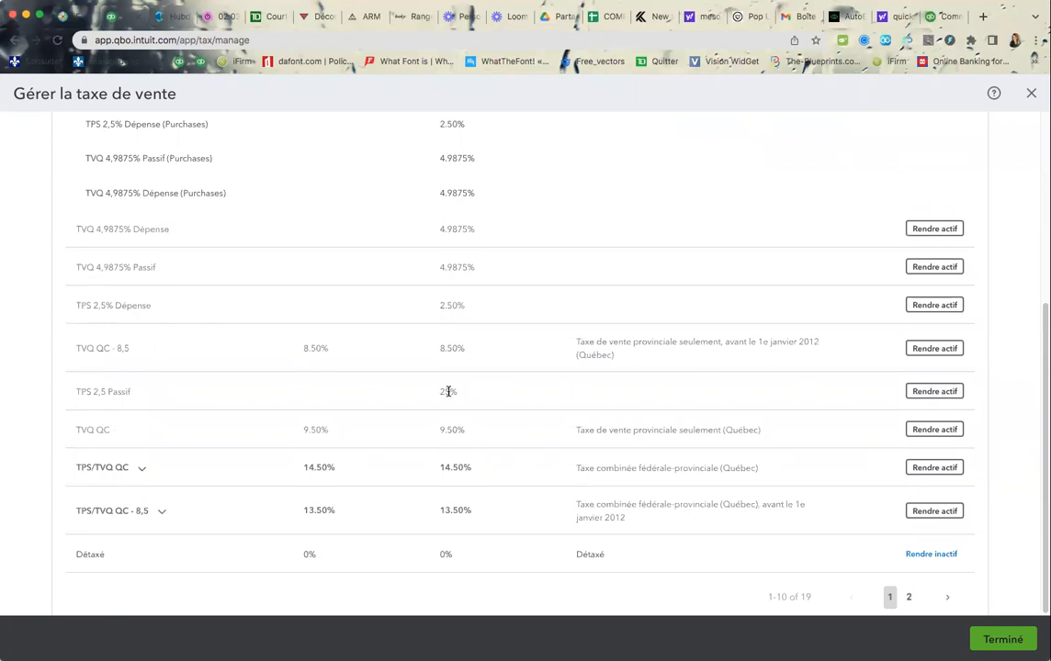
pyautogui.scroll(5, 448, 392)
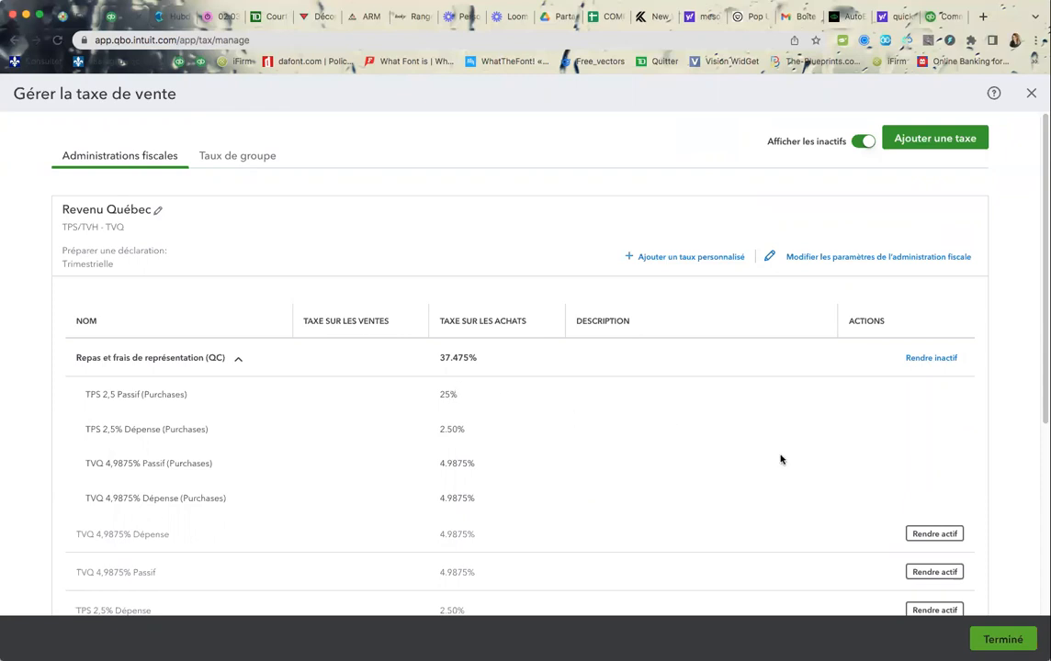
pyautogui.scroll(-3, 886, 497)
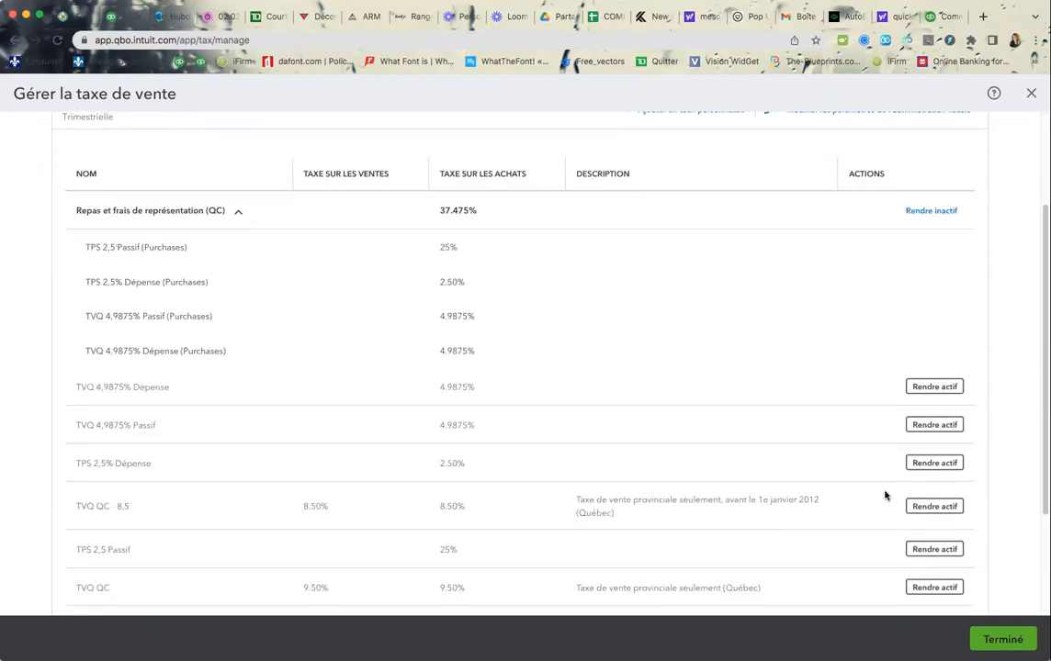
pyautogui.click(933, 463)
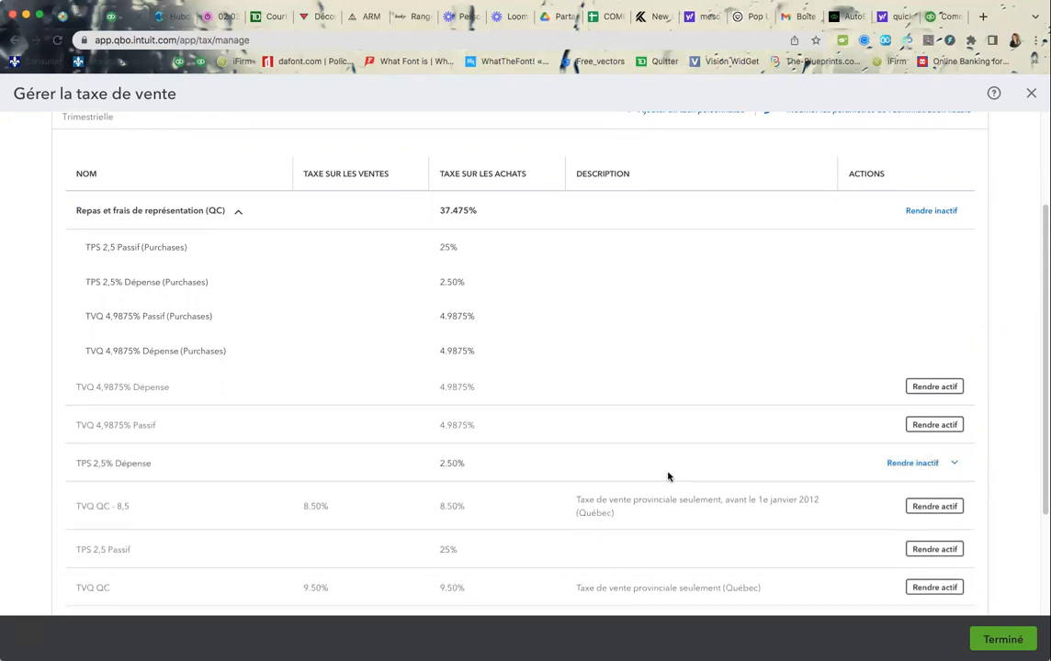
pyautogui.click(907, 463)
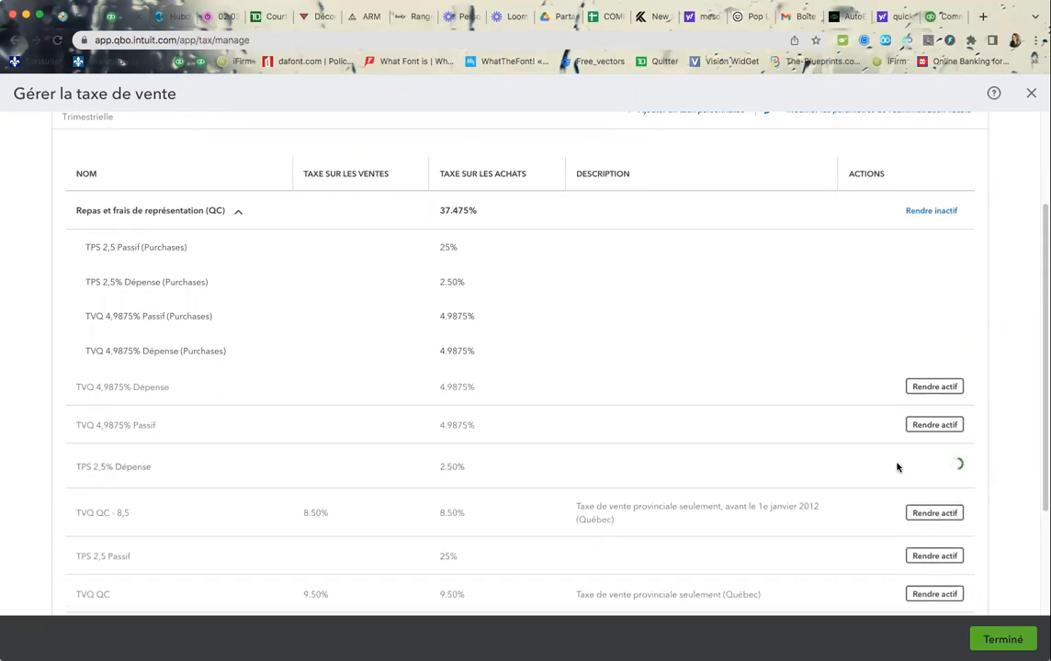
# Make the TPS 2,5 Passif tax active and the Repas et frais de représentation (QC) group inactive.
pyautogui.click(938, 549)
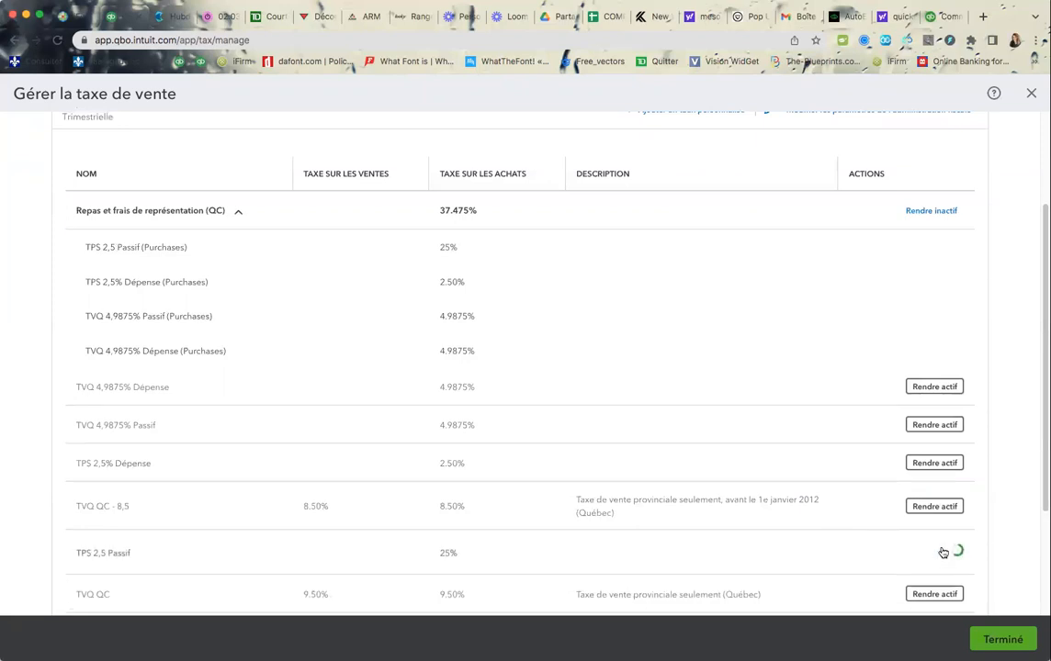
pyautogui.click(924, 211)
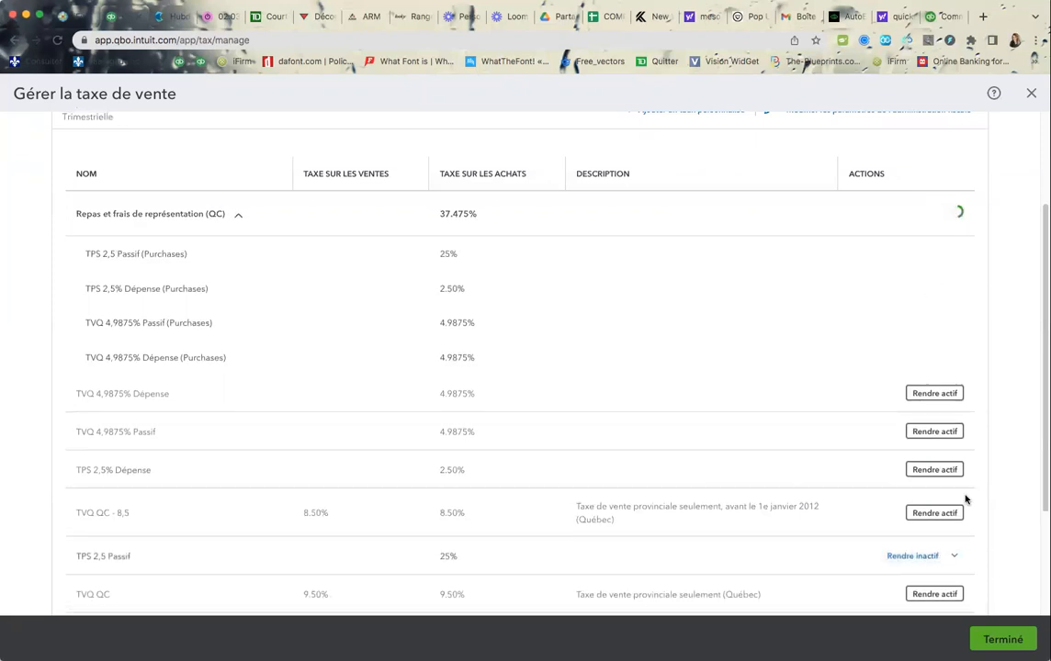
# Correct the TPS 2,5 Passif purchase tax rate to 2.5%, leave its effective date as it is, and save the change.
pyautogui.click(954, 550)
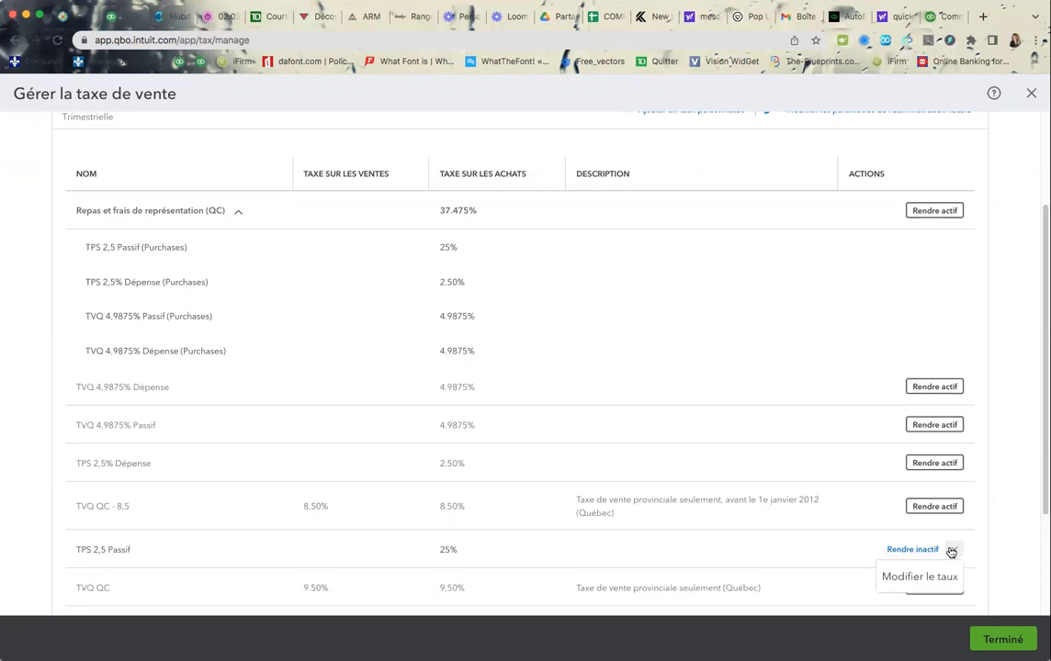
pyautogui.click(919, 577)
pyautogui.click(693, 301)
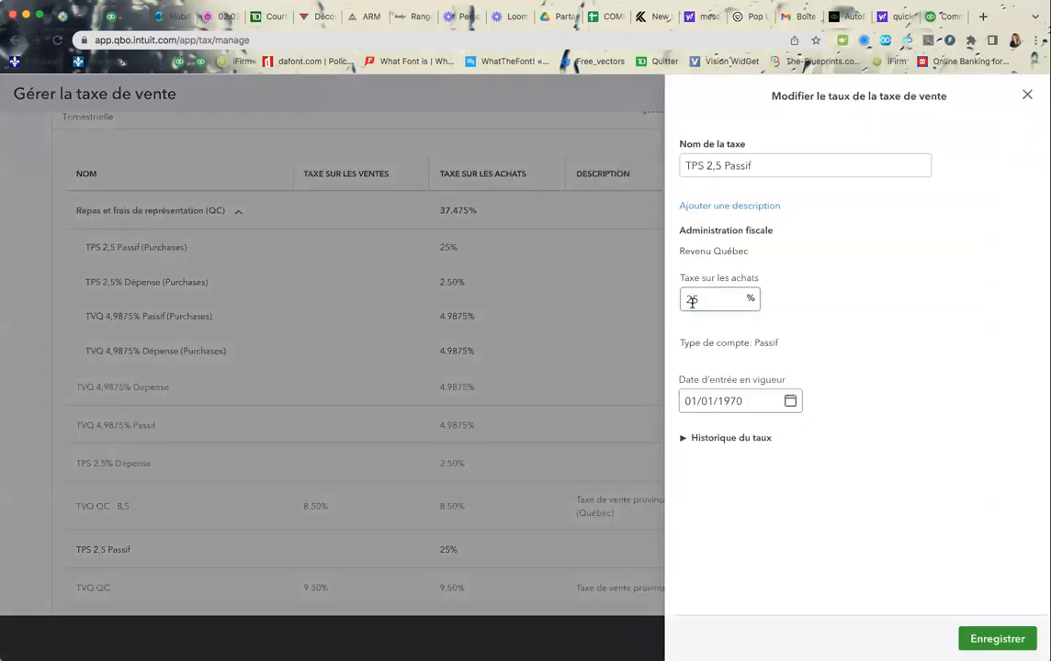
pyautogui.write(',')
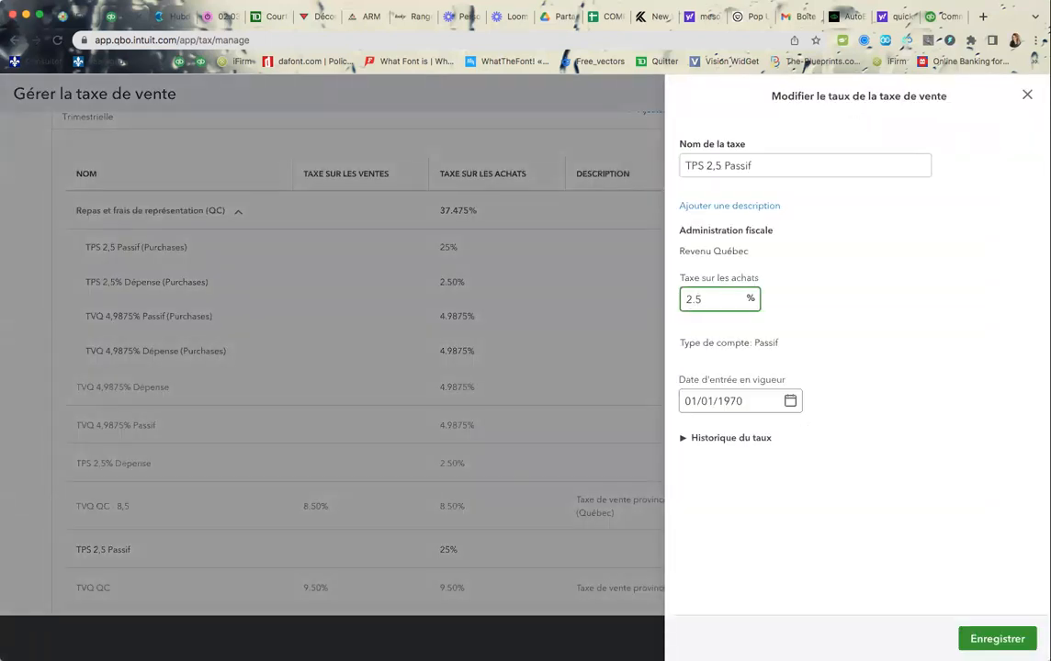
pyautogui.click(755, 401)
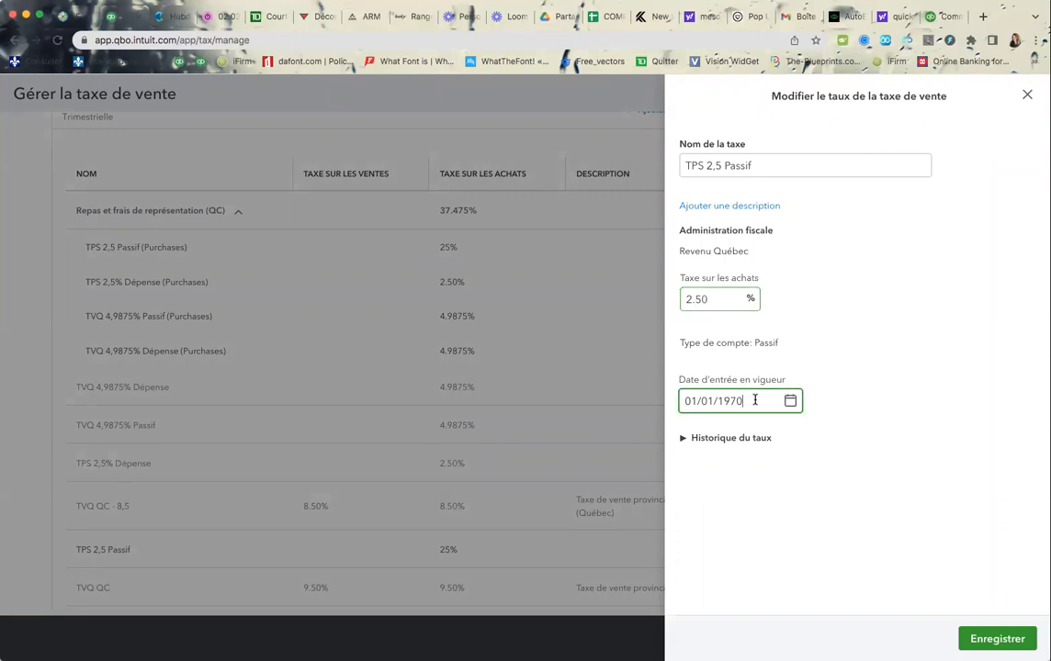
pyautogui.press('super+a')
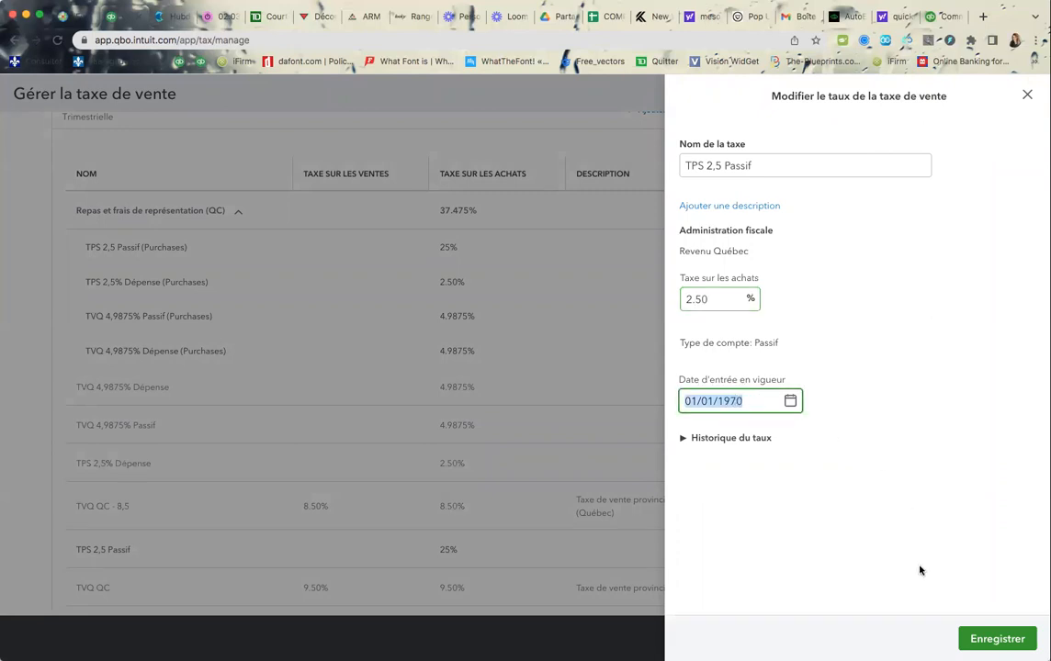
pyautogui.click(997, 638)
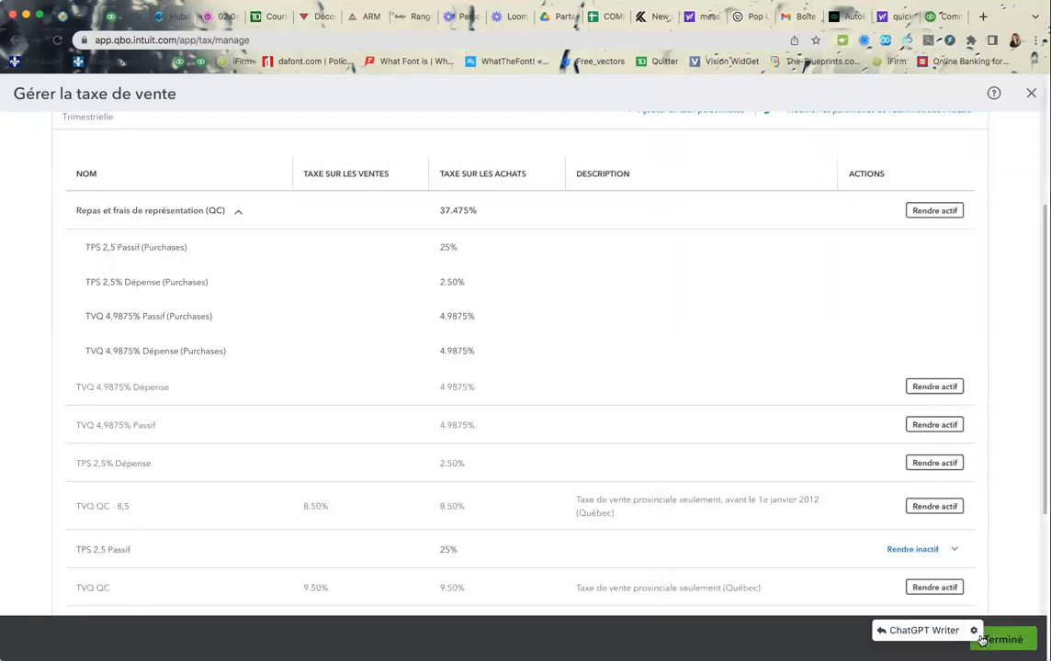
# Make the TPS 2,5 Passif tax inactive again and reactivate the Repas et frais de représentation (QC) group.
pyautogui.click(931, 553)
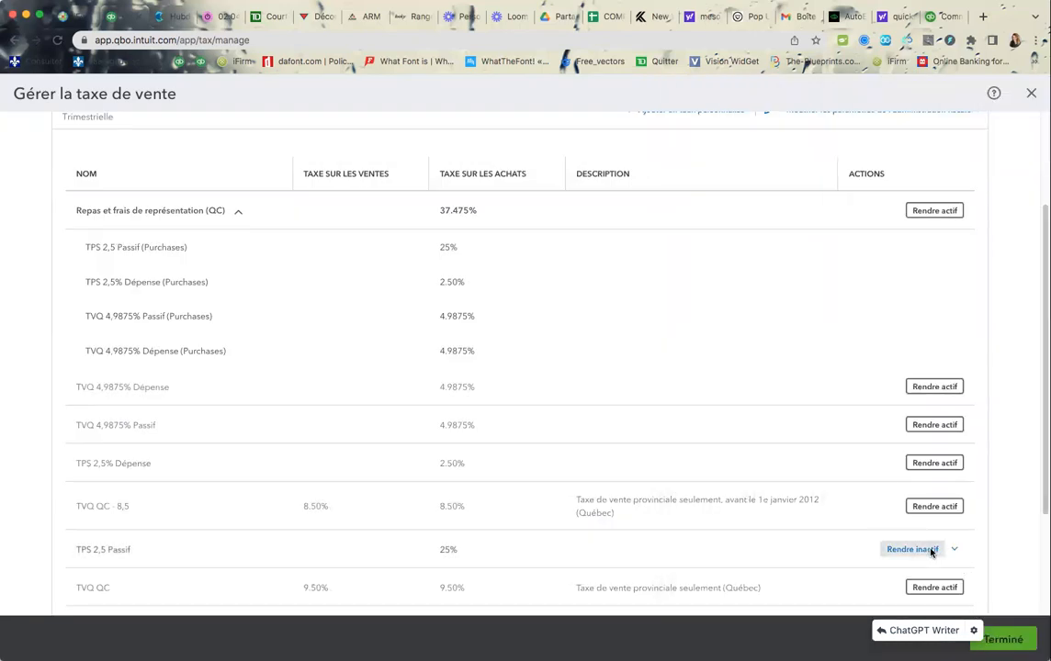
pyautogui.click(933, 212)
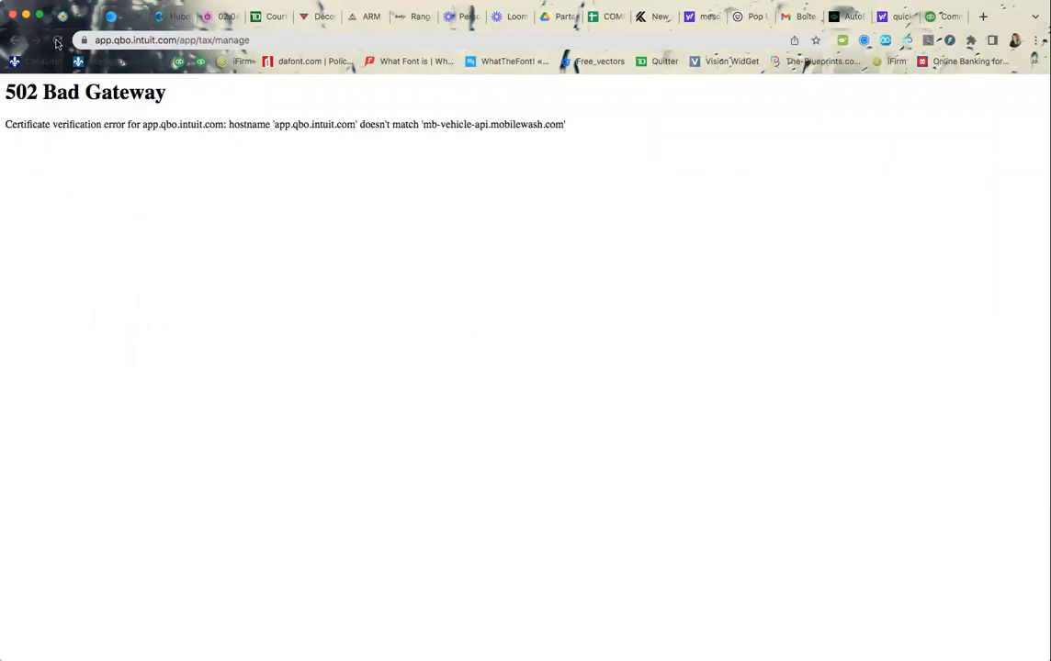
# Try to reload the sales tax management page and return to the tax home page.
pyautogui.click(57, 39)
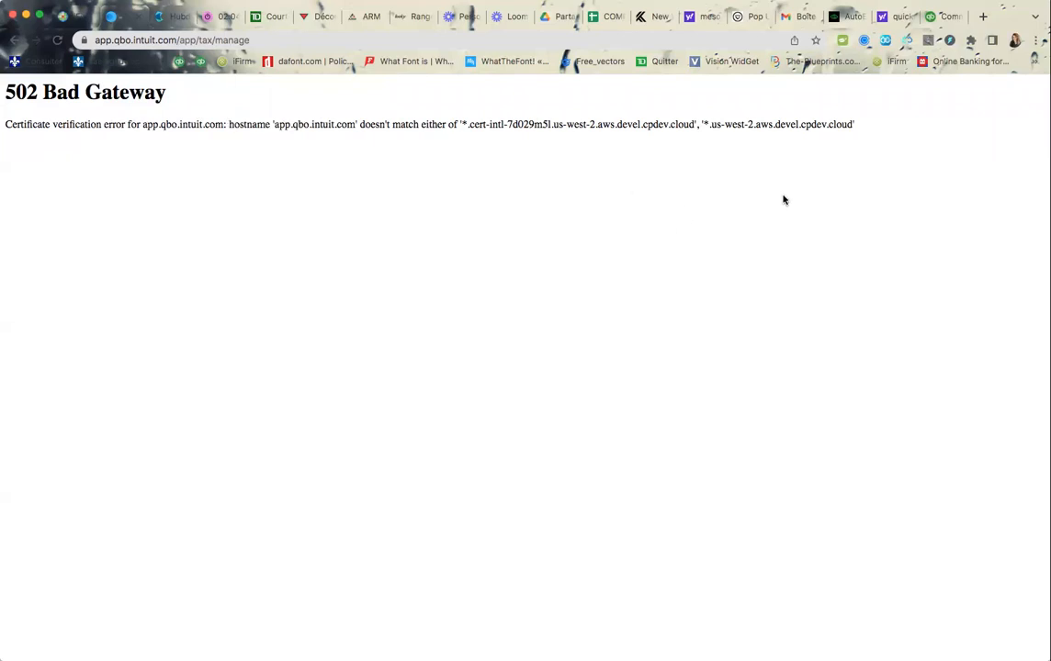
pyautogui.click(12, 42)
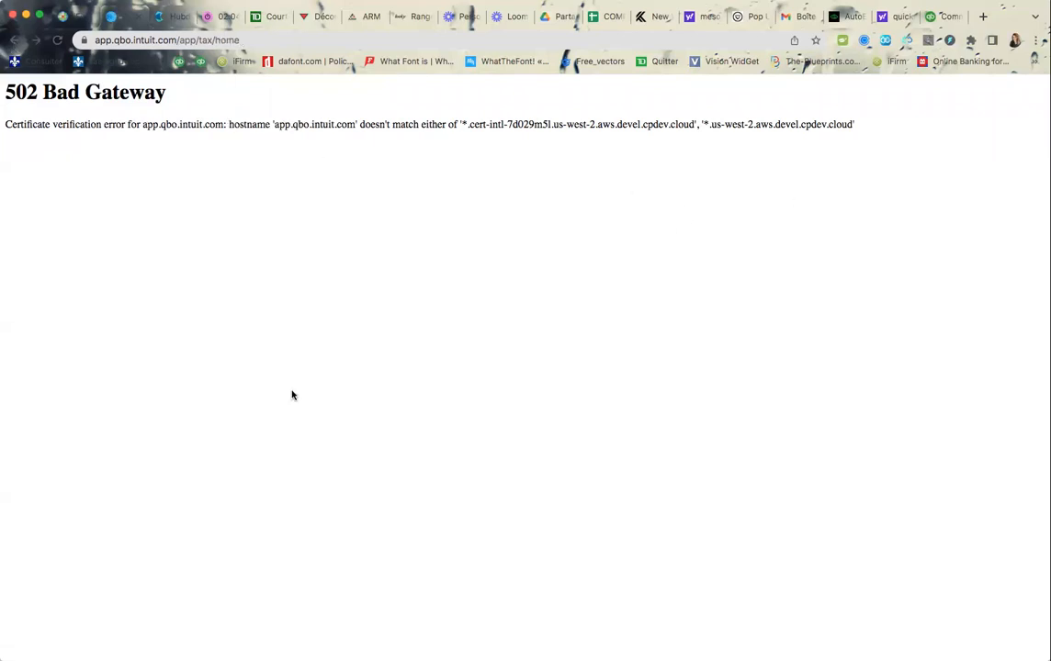